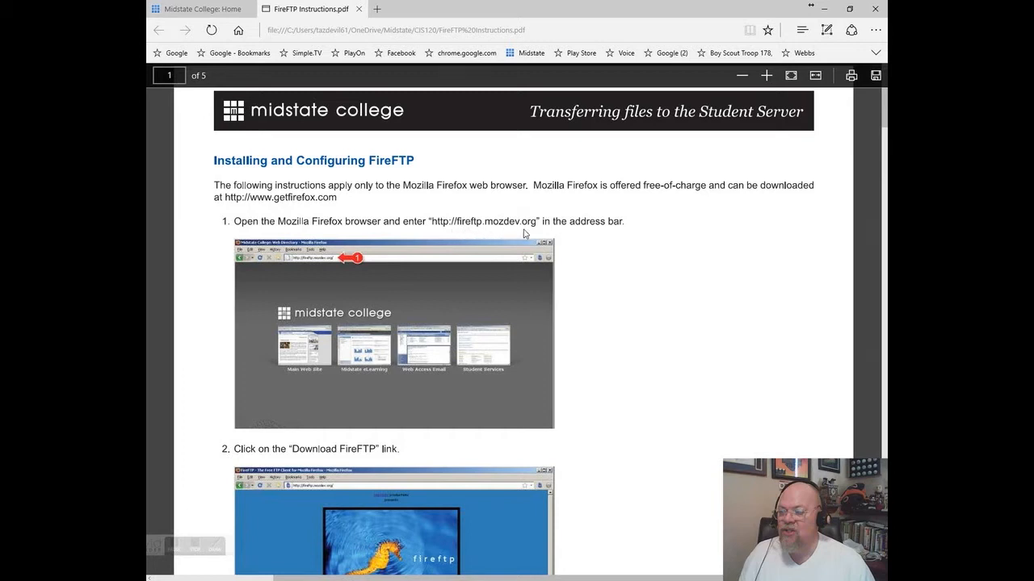
- Scroll through the FireFTP instructions PDF in Edge to read steps 2–8
scroll(557, 365, "down", 4)
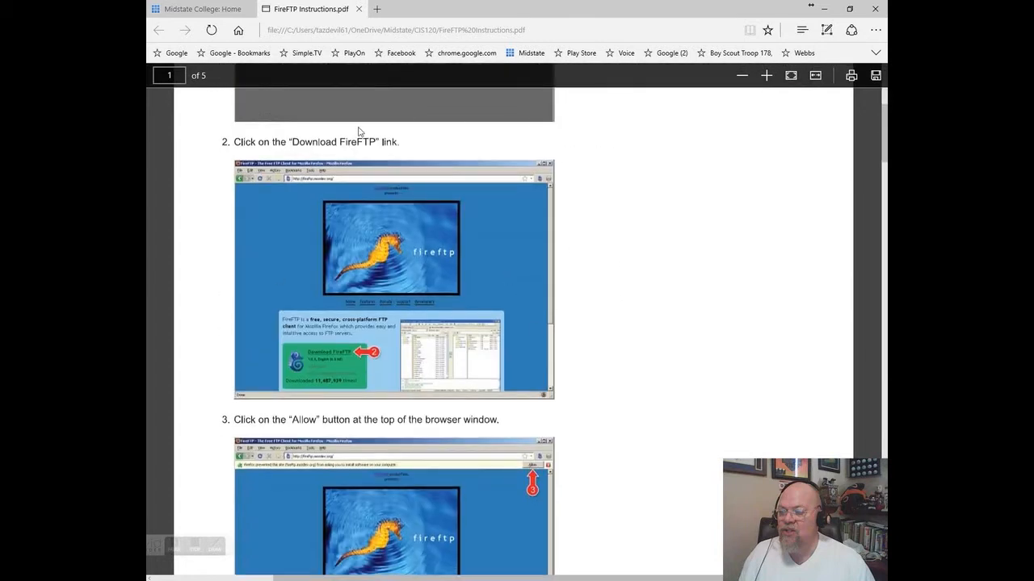
scroll(459, 353, "down", 10)
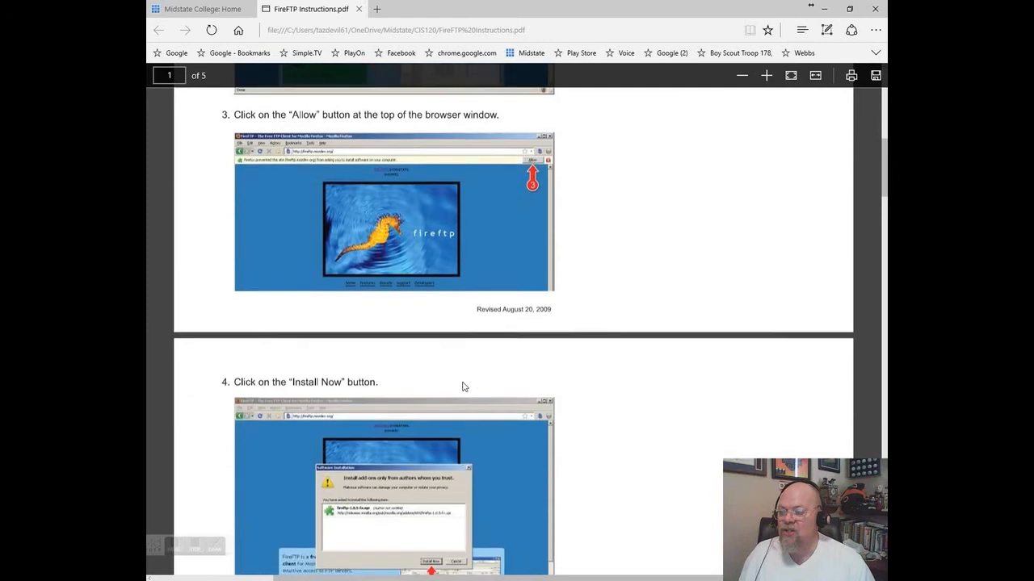
scroll(465, 387, "down", 9)
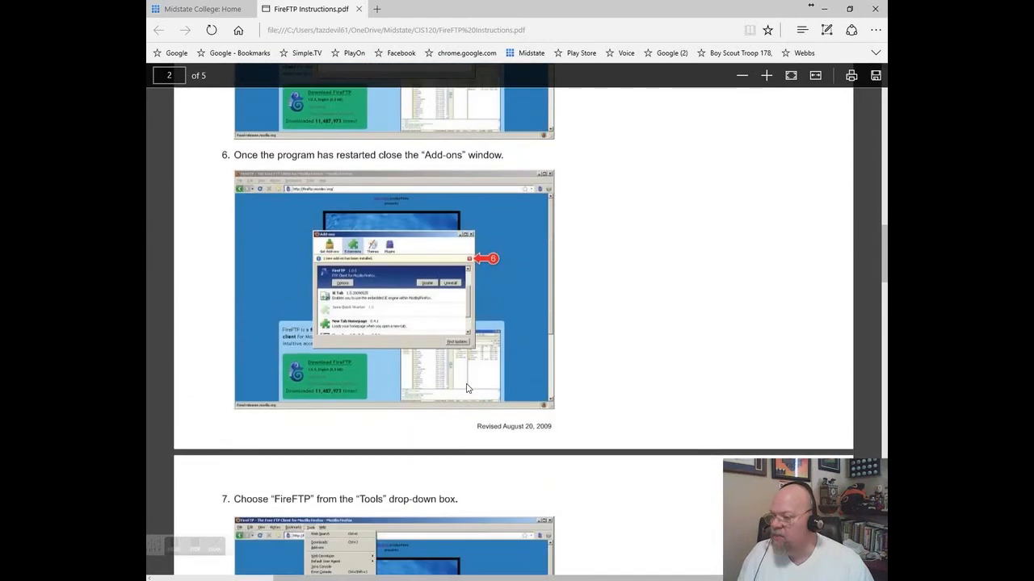
scroll(466, 388, "up", 1)
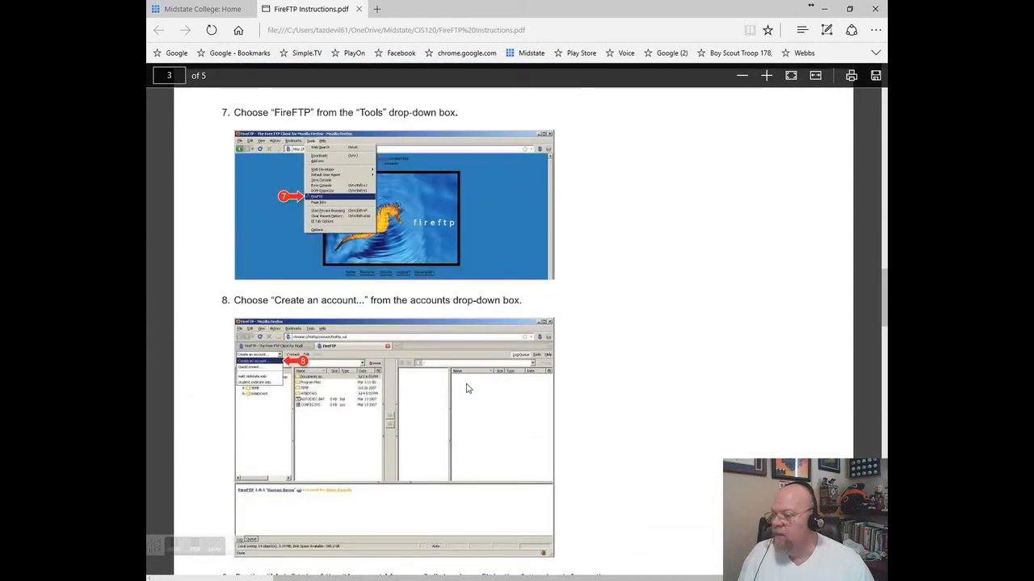
scroll(466, 388, "up", 1)
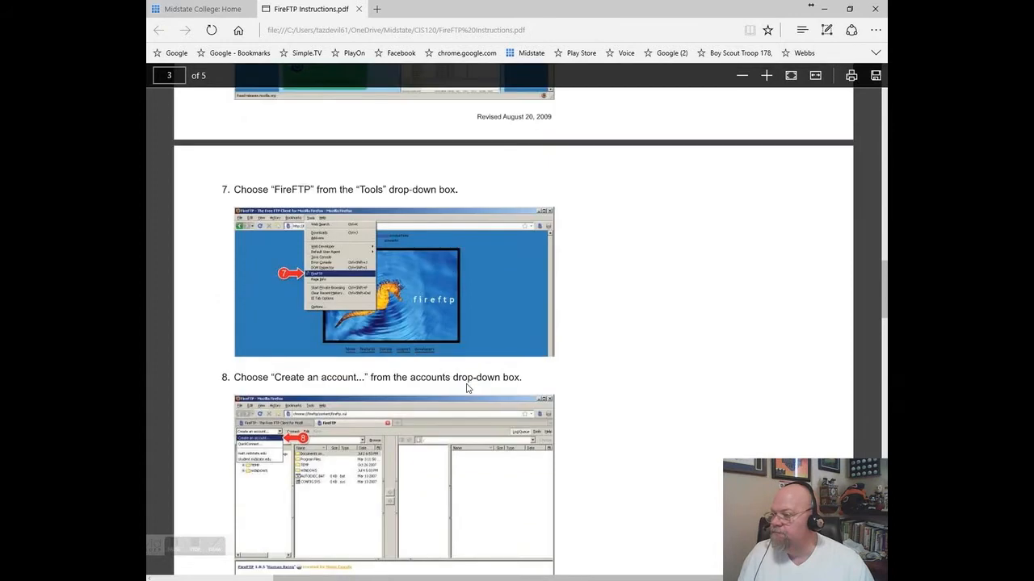
scroll(466, 389, "up", 2)
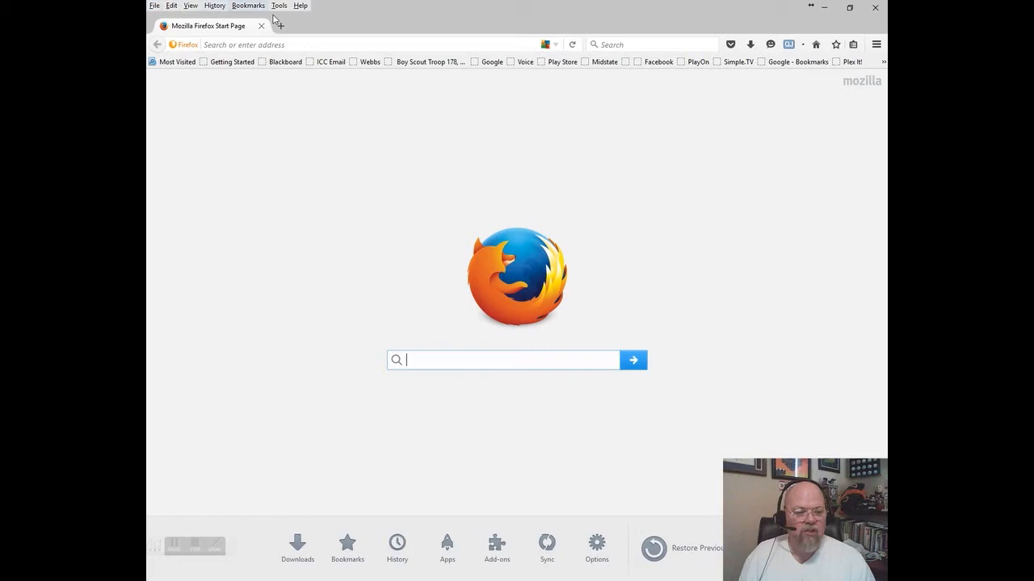
- Open Firefox Options in a new tab and browse the General, Content and Advanced sections
left_click(876, 46)
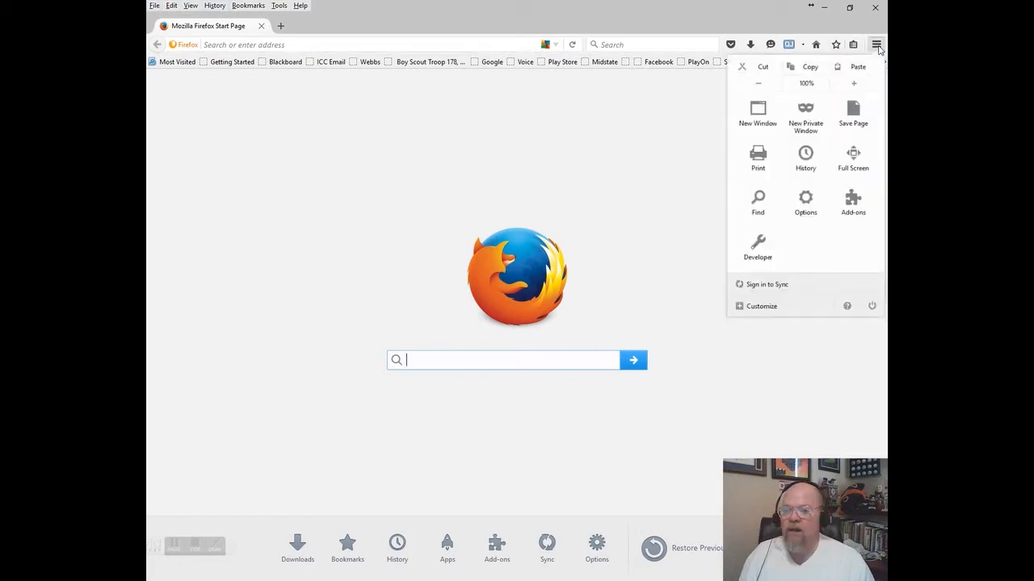
left_click(803, 212)
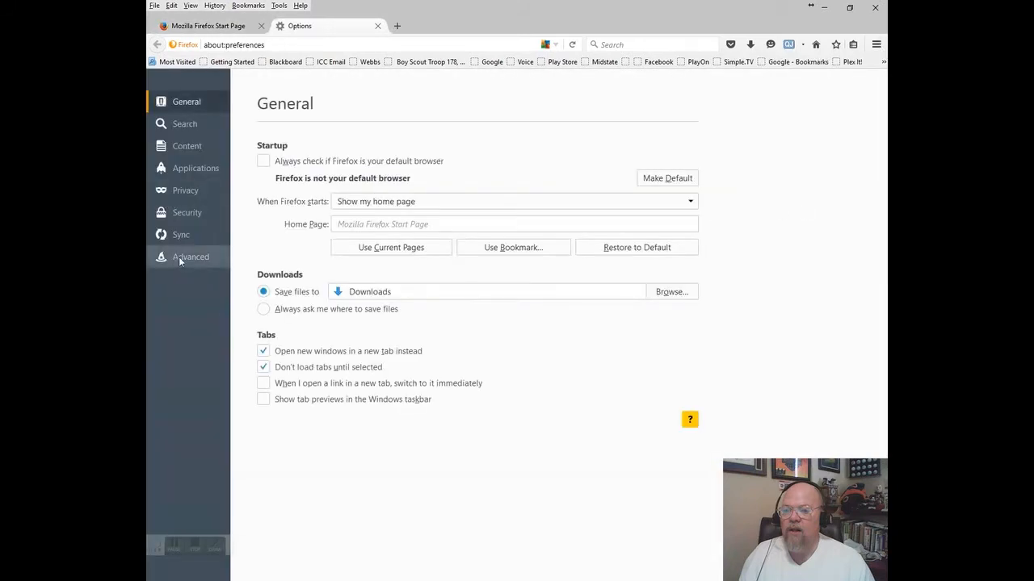
left_click(181, 258)
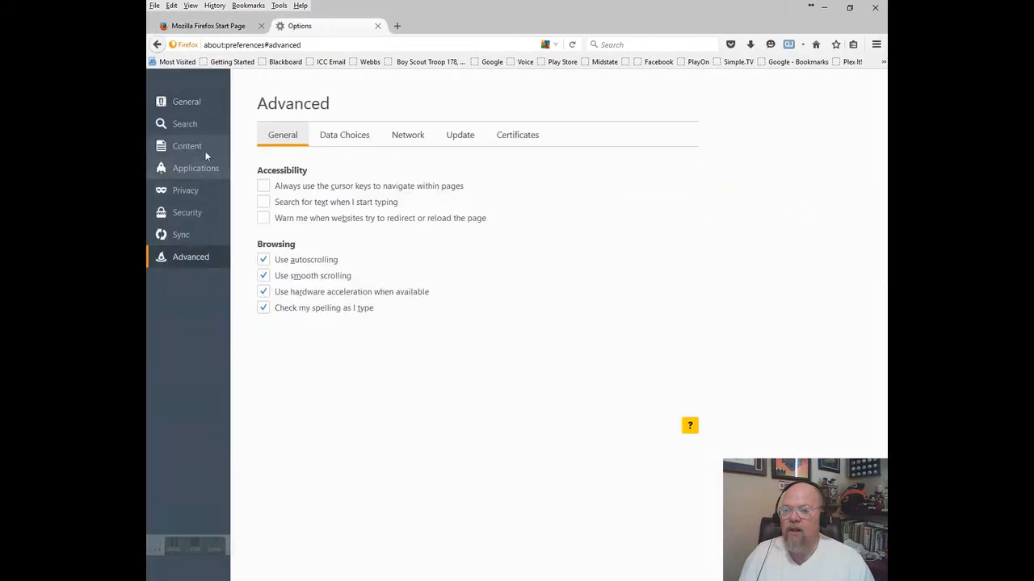
left_click(197, 108)
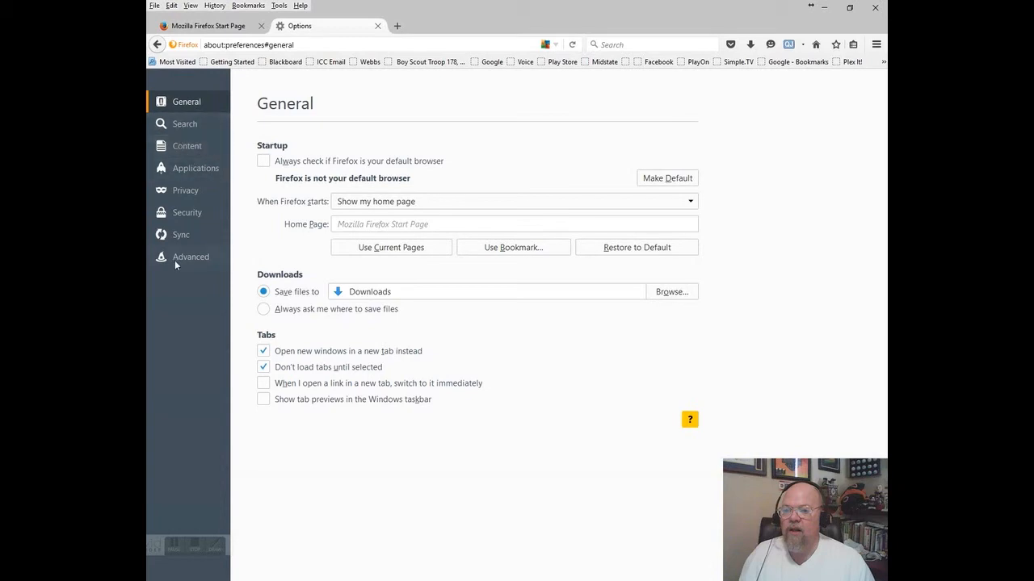
left_click(201, 152)
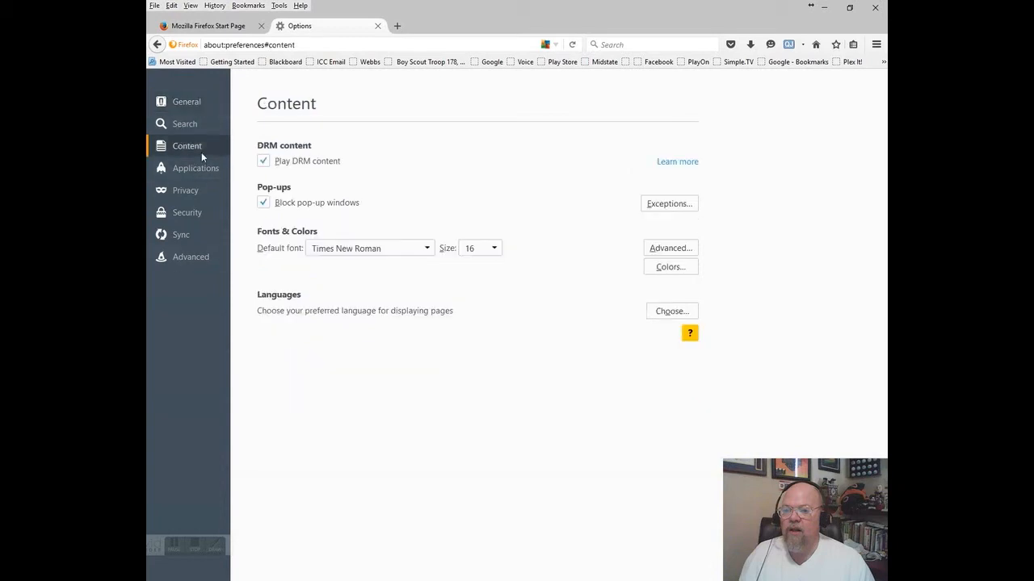
left_click(189, 257)
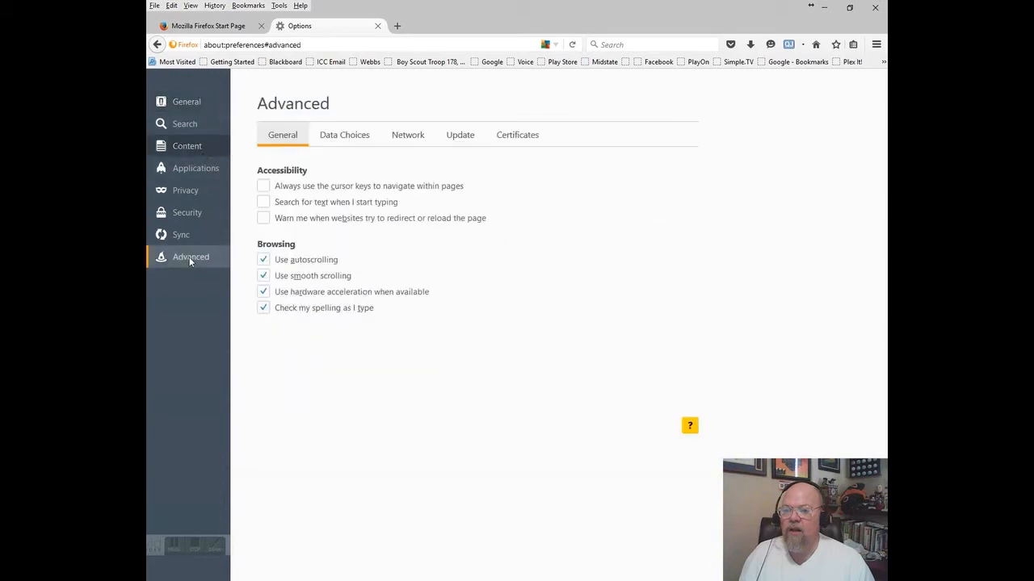
- Step through Advanced's Data Choices, Network and Update tabs, ending on Certificates
left_click(339, 135)
left_click(408, 135)
left_click(460, 136)
left_click(517, 135)
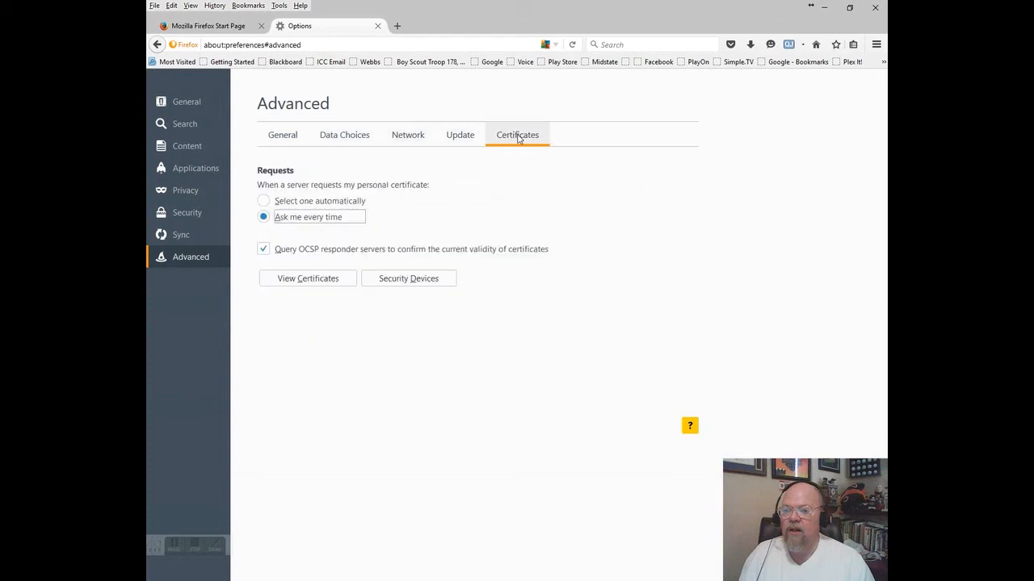
left_click(176, 547)
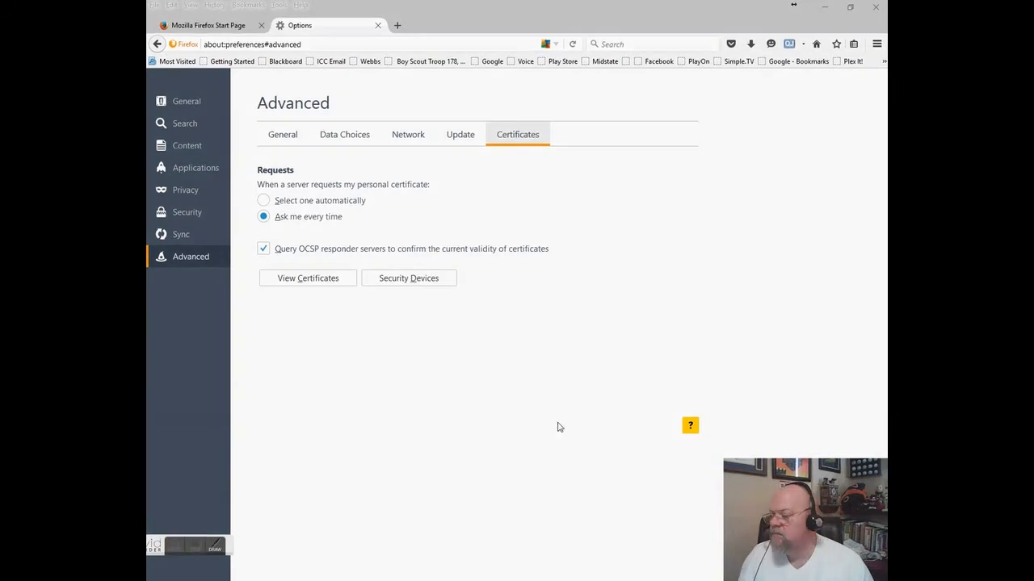
- Launch FireFTP from Tools > Web Developer, listing the local Chapter 14 folders
right_click(469, 10)
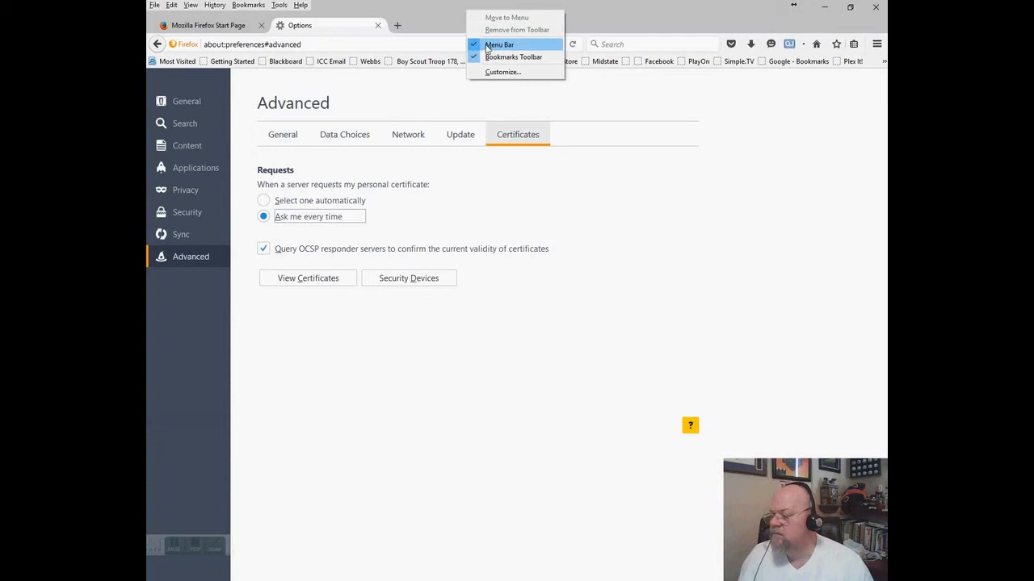
left_click(416, 12)
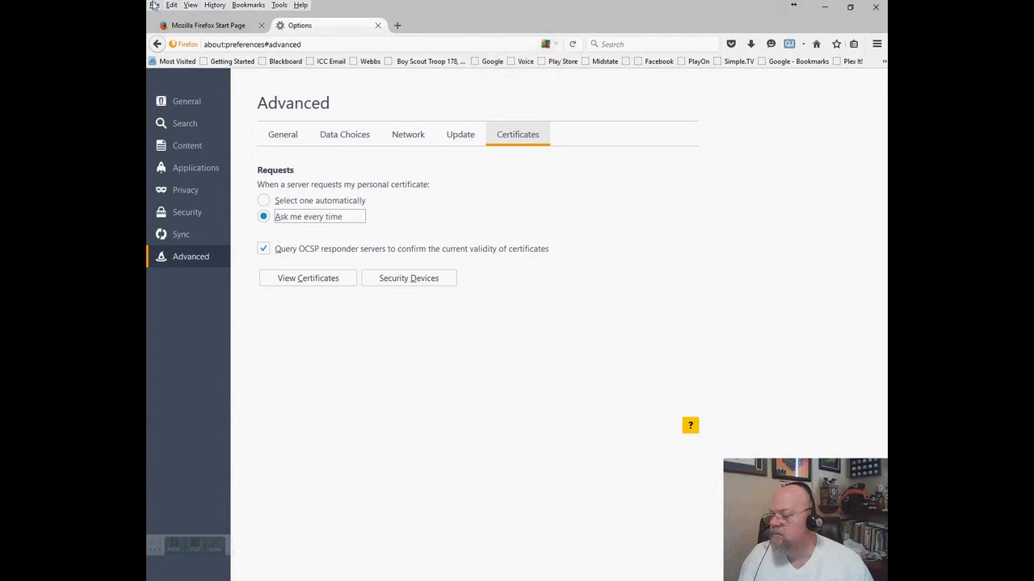
left_click(280, 6)
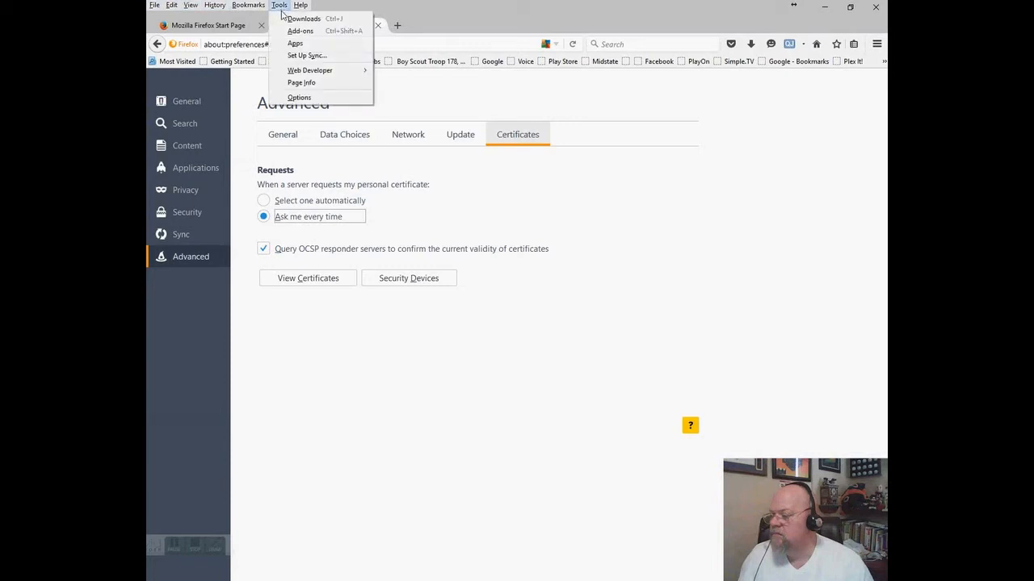
mouse_move(293, 71)
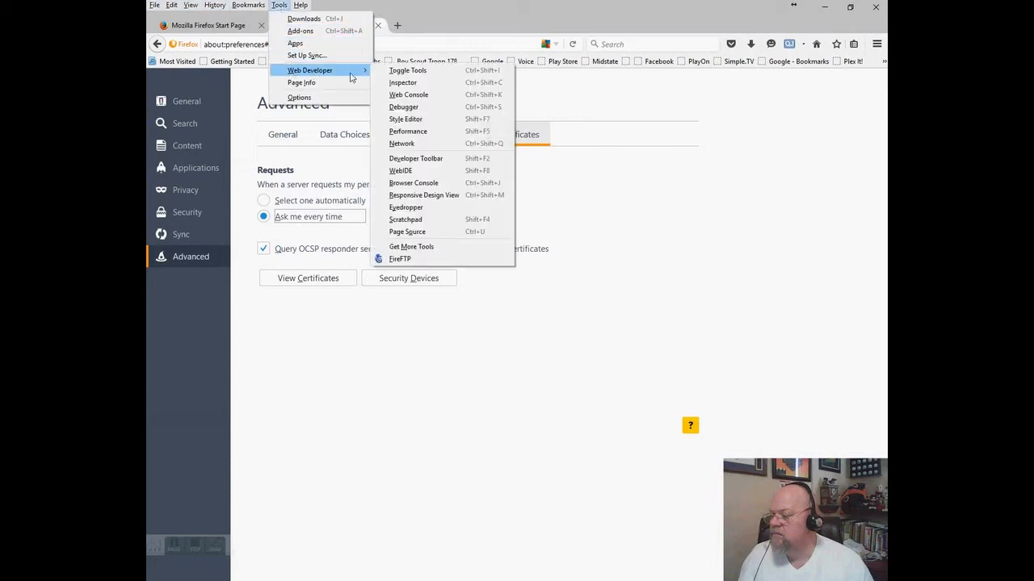
left_click(399, 260)
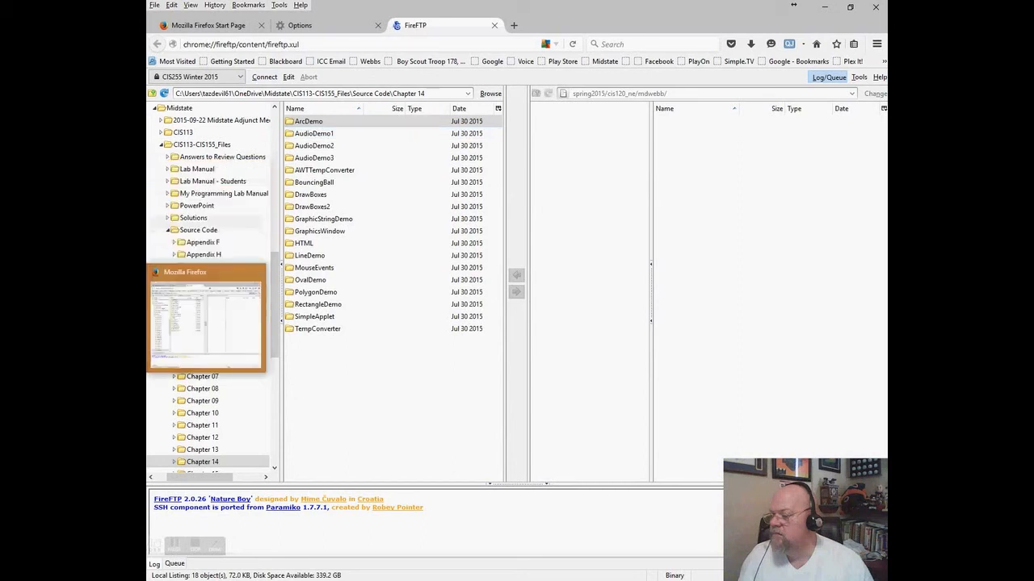
- Close the FTP Screens Word document and return to the Edge instructions PDF
left_click(205, 319)
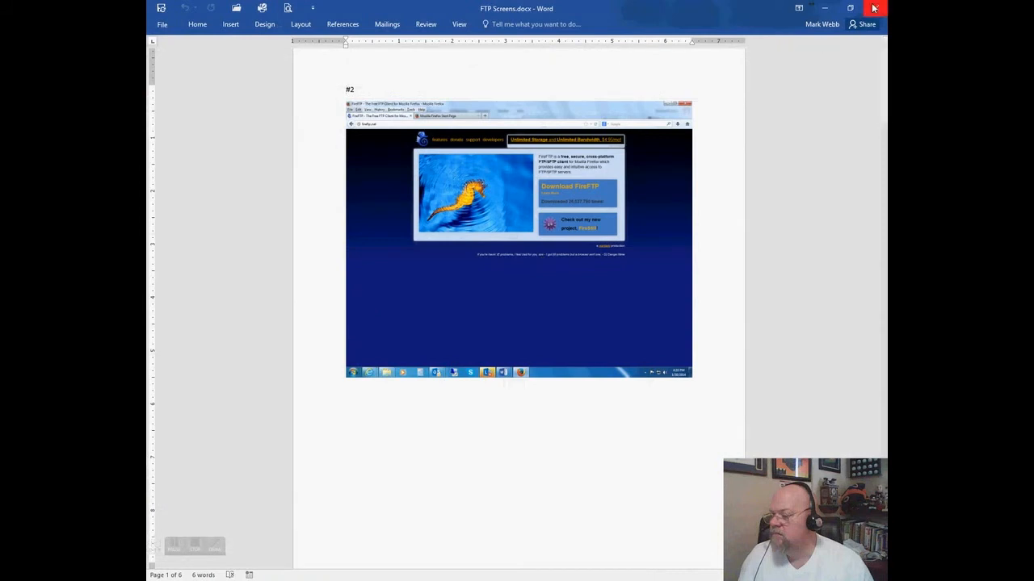
left_click(876, 7)
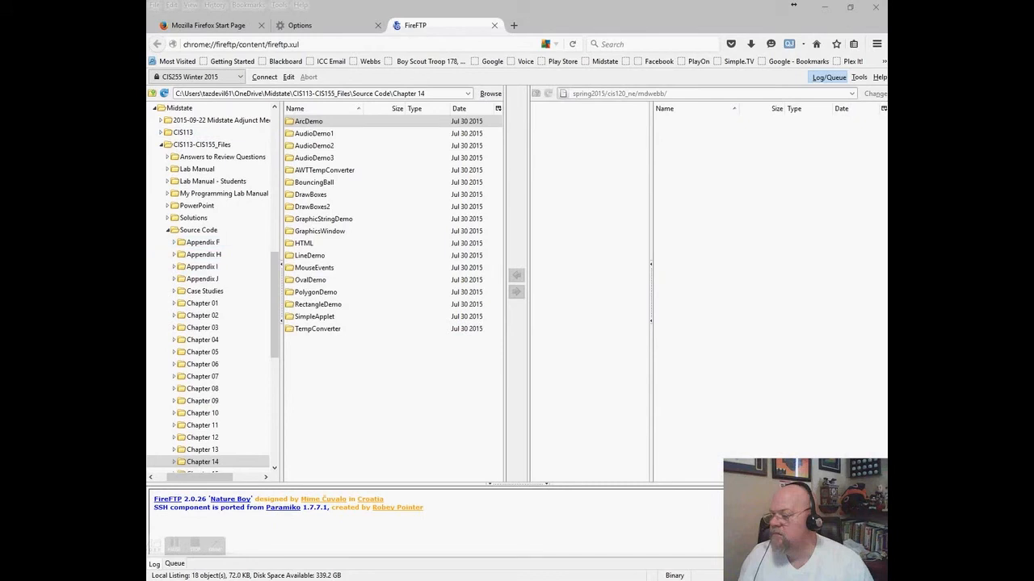
key("alt+Tab")
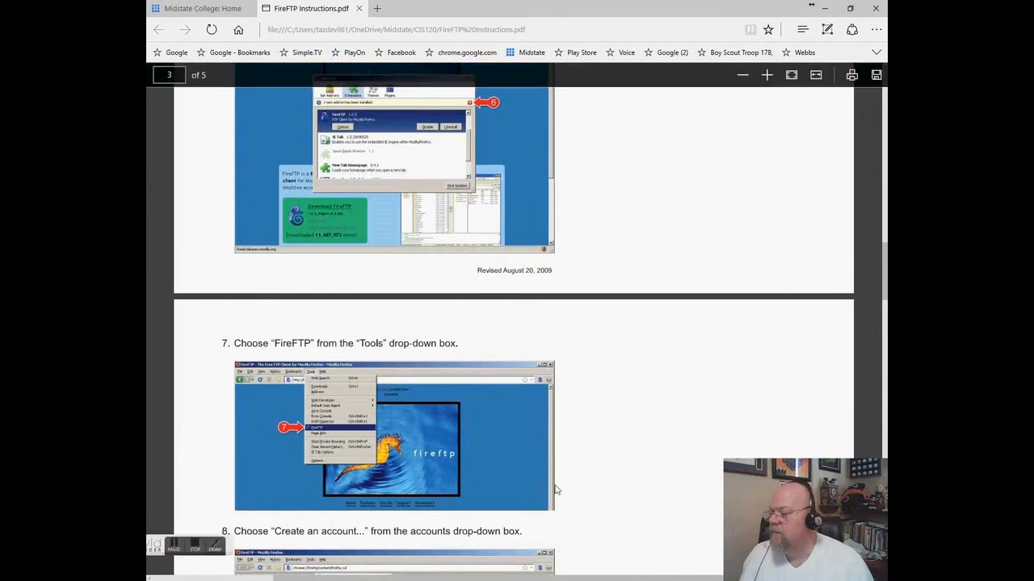
- Read the PDF down to step 9's Account Manager fields, then return to FireFTP
scroll(618, 428, "down", 3)
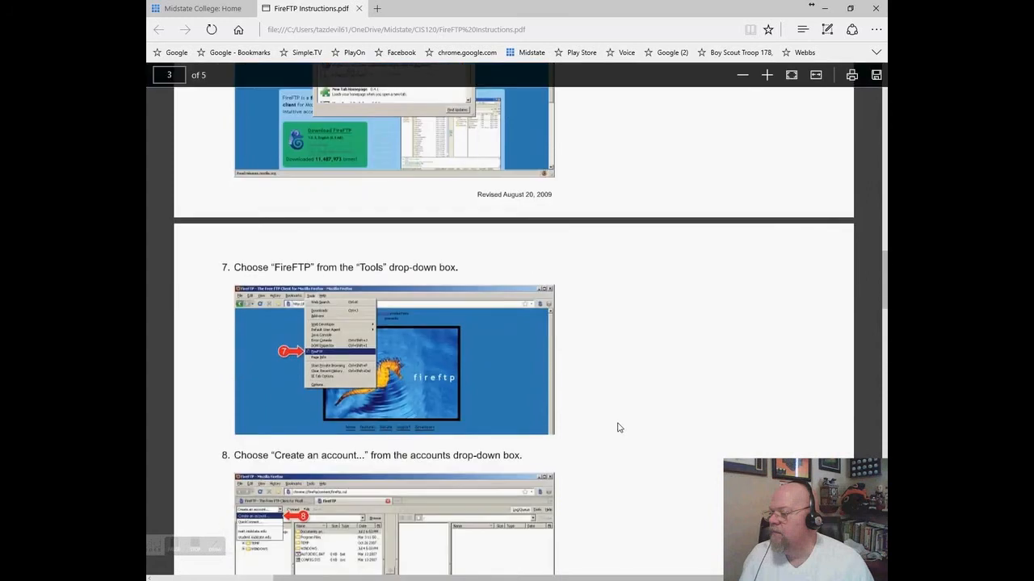
scroll(619, 431, "down", 1)
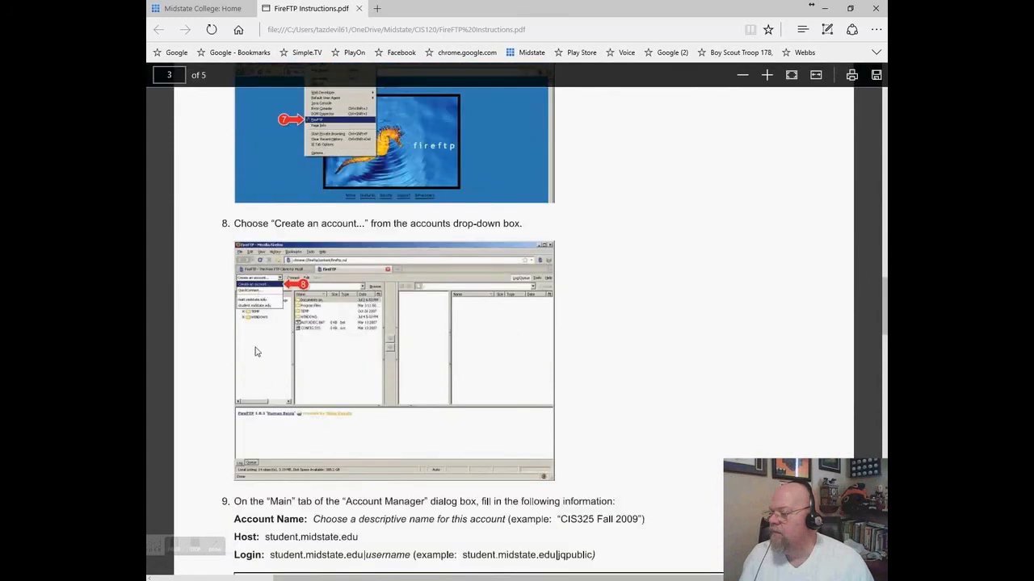
left_click(209, 16)
left_click(246, 580)
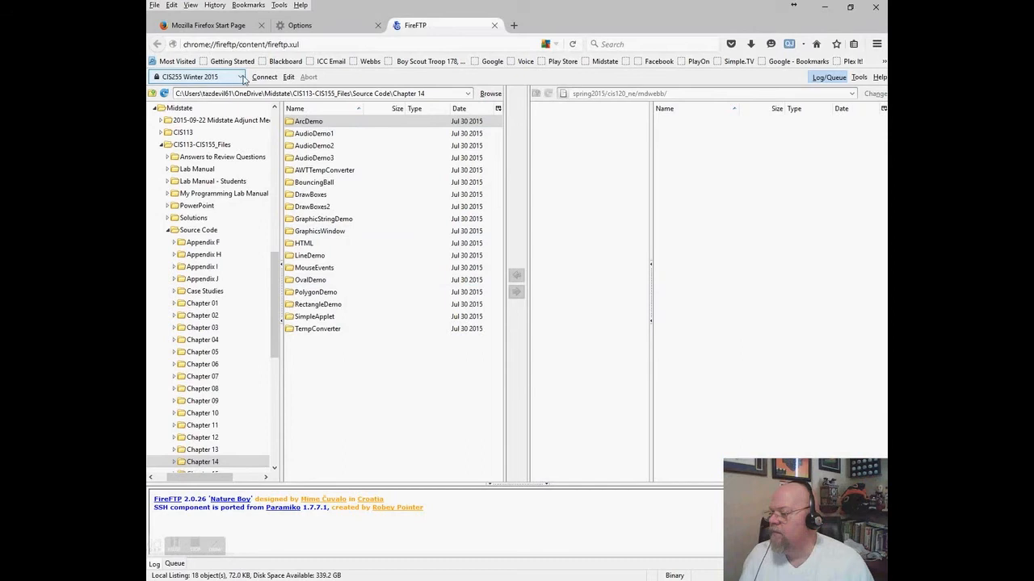
left_click(242, 77)
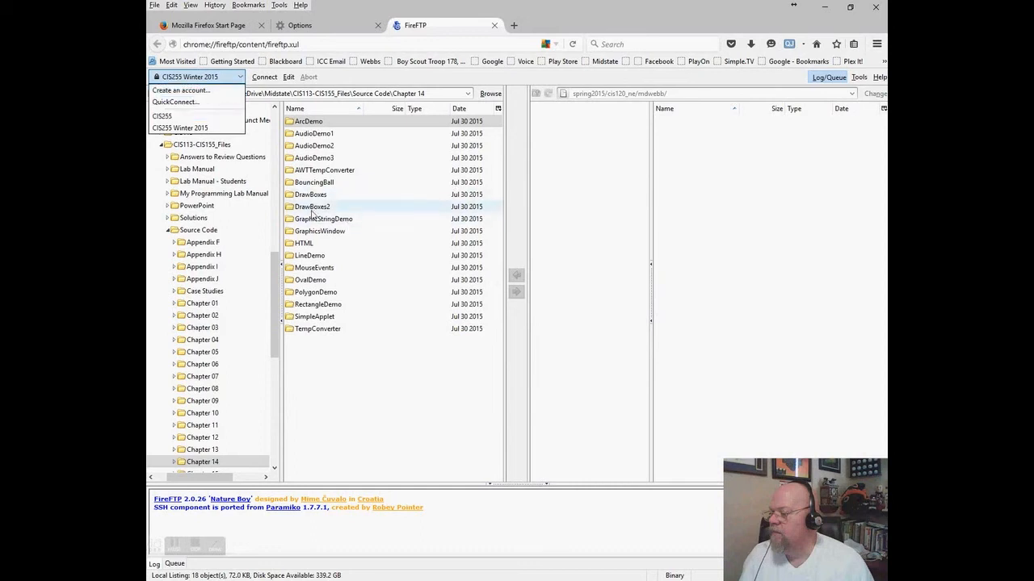
left_click(181, 90)
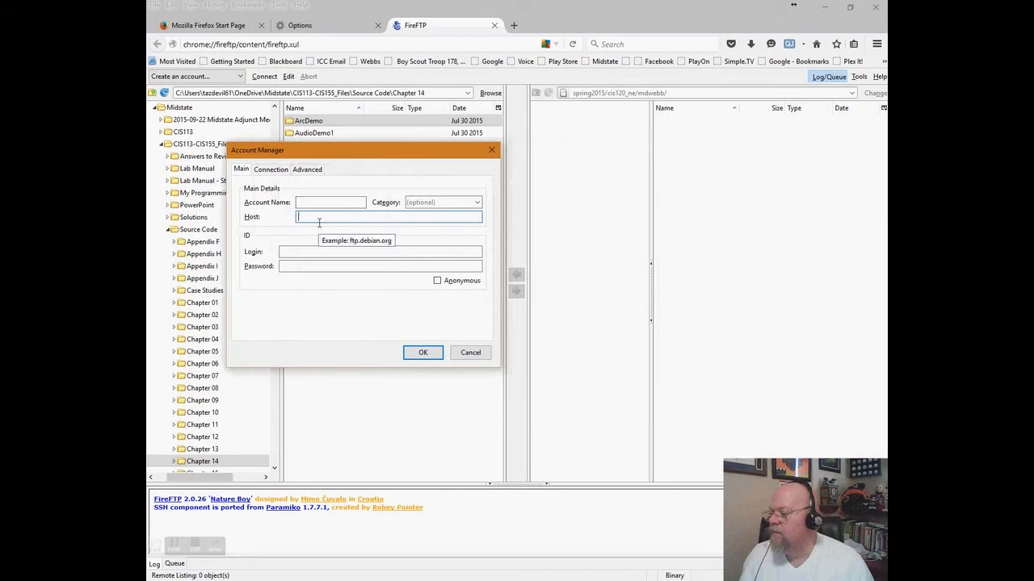
type("st")
type("udent.midstate.edu")
key("Tab")
type("student.midstate.")
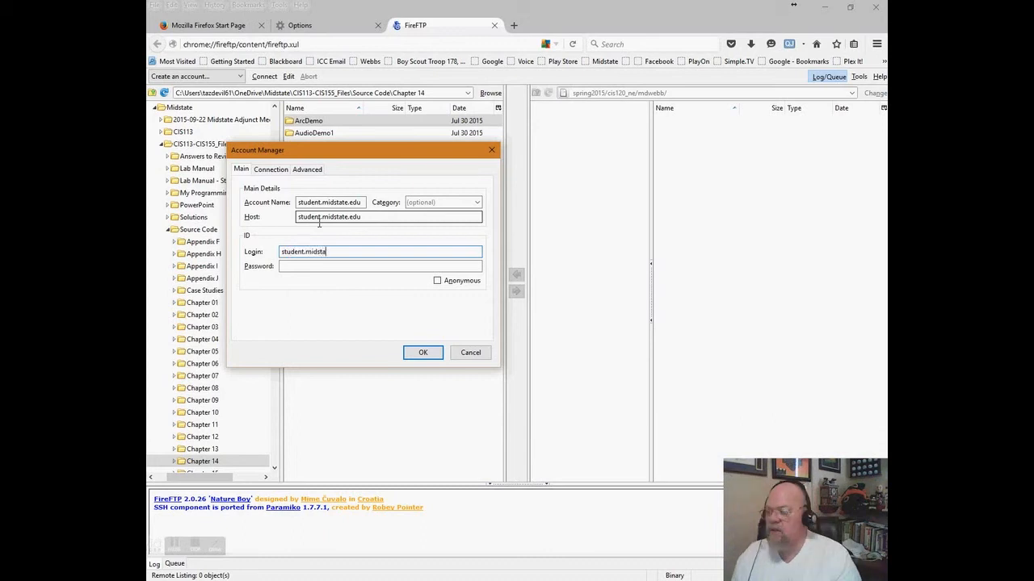
key("Tab")
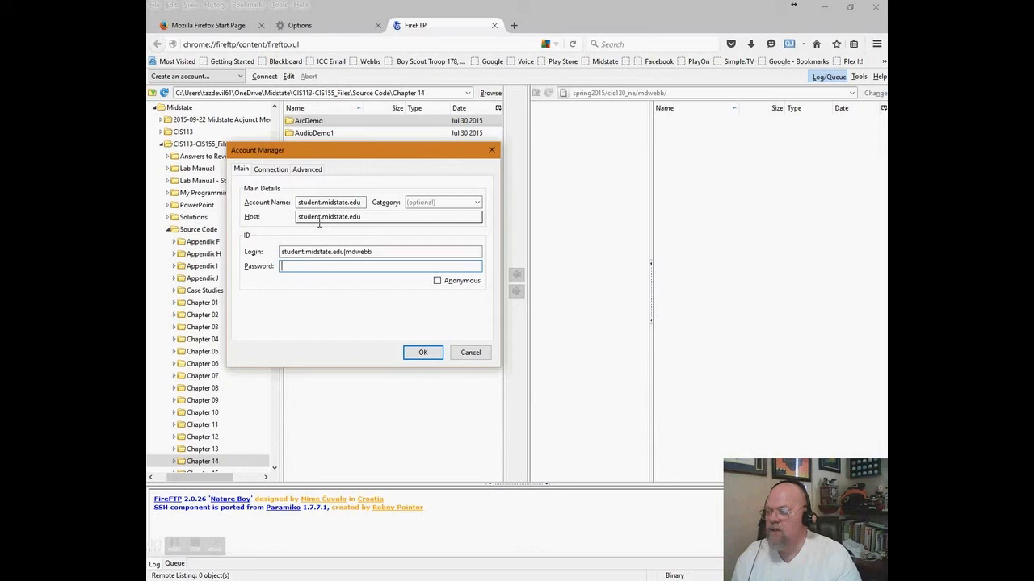
type("•••")
left_click(341, 202)
left_click(298, 203)
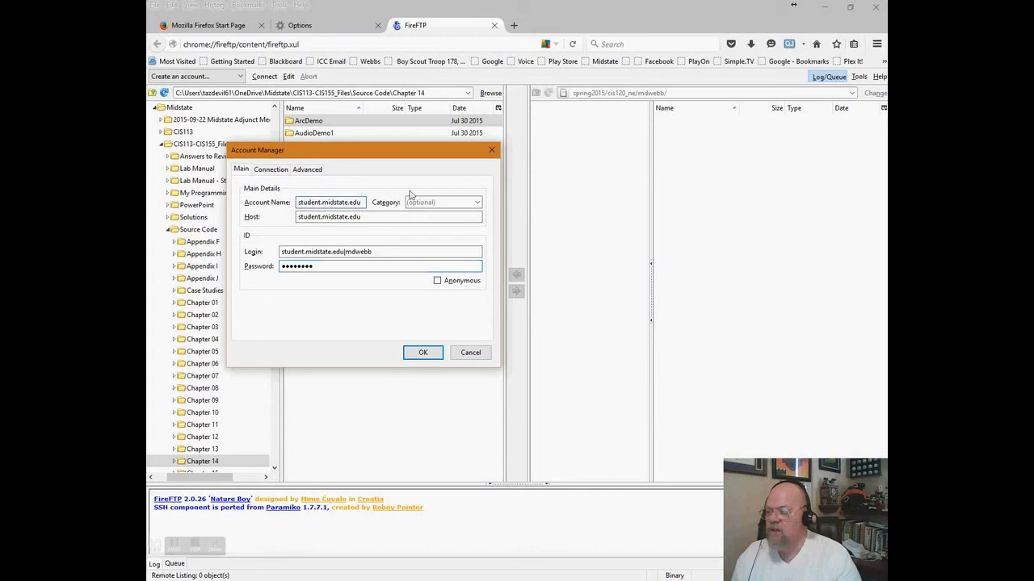
key("ctrl+a")
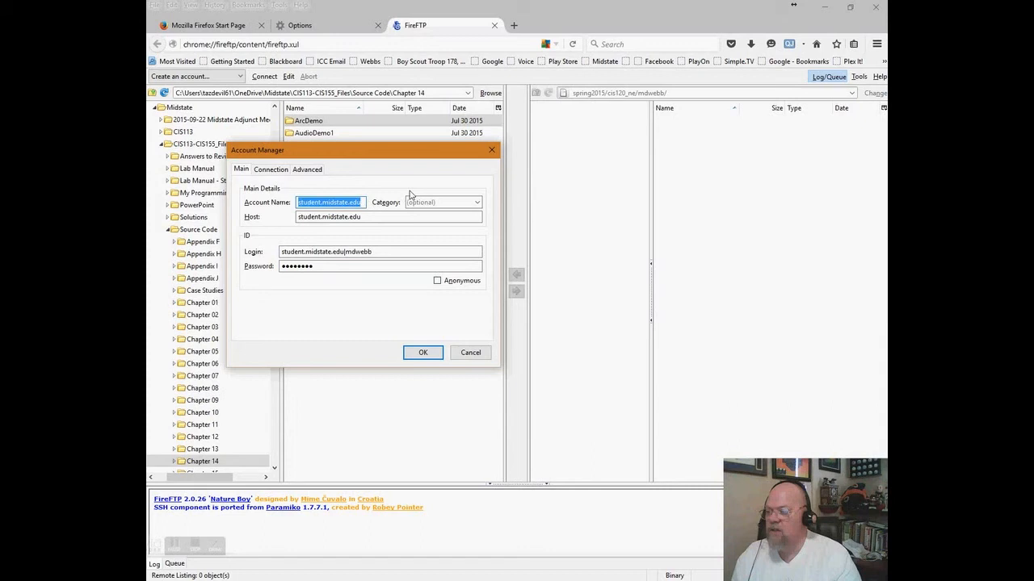
type("CIS255")
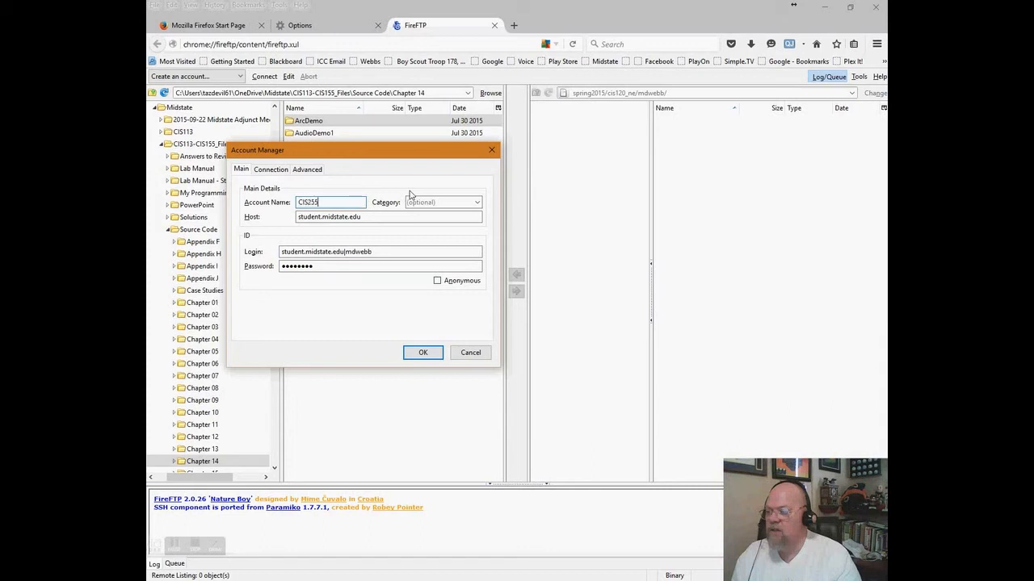
left_click(471, 352)
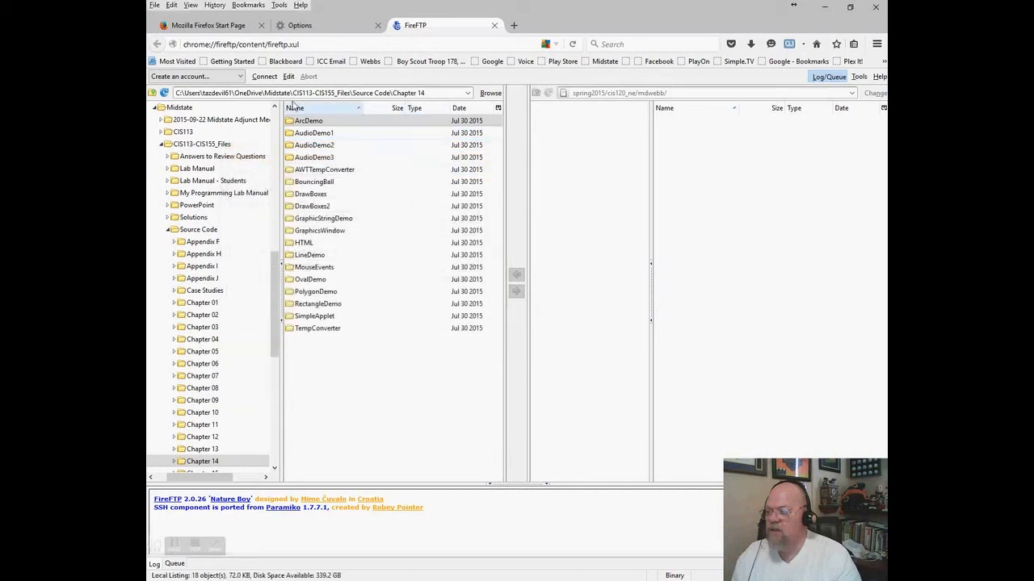
left_click(240, 77)
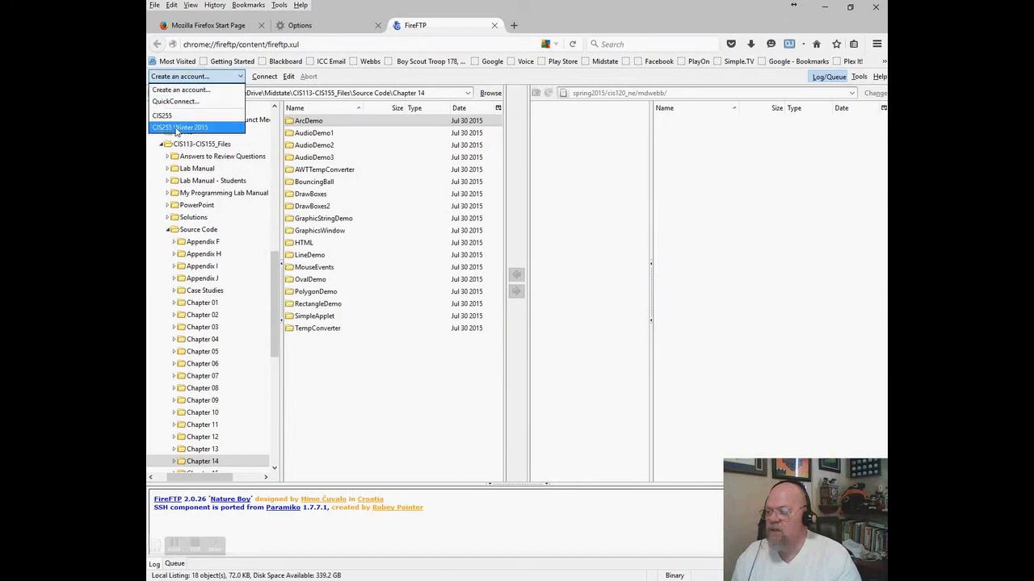
- Connect with the CIS255 Winter 2015 account, accepting the prefilled sign-in credentials
left_click(178, 128)
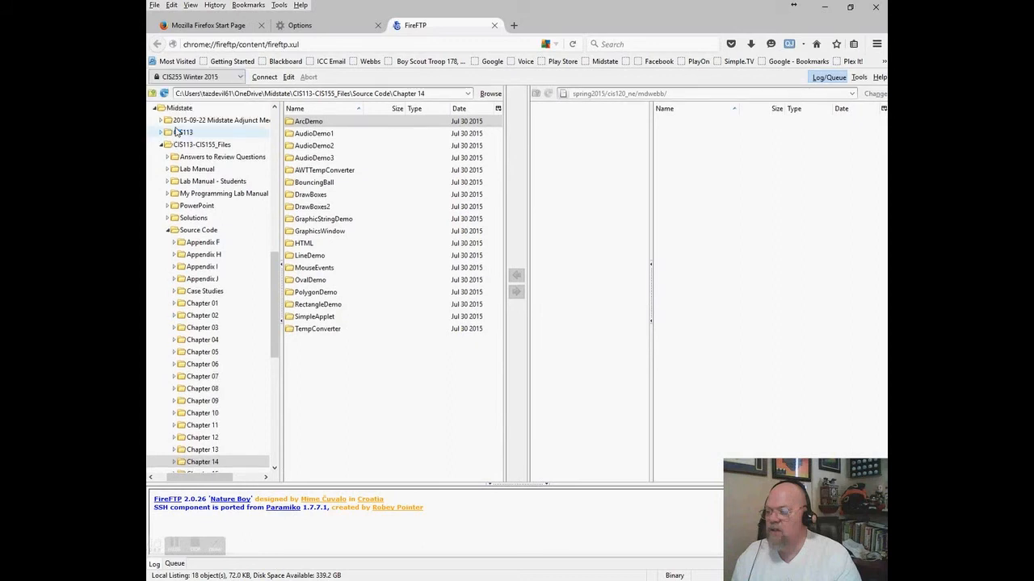
left_click(264, 77)
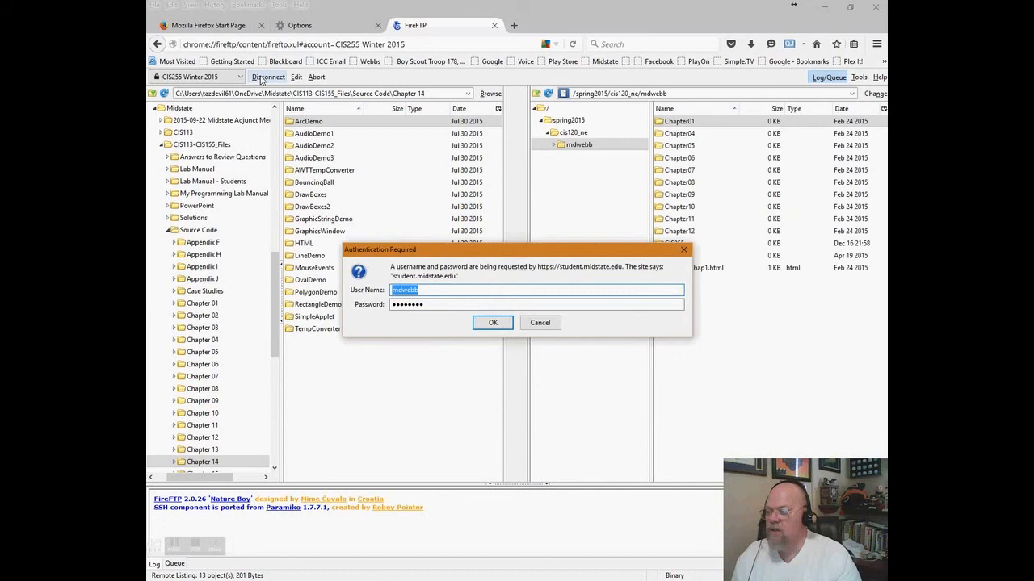
left_click(494, 323)
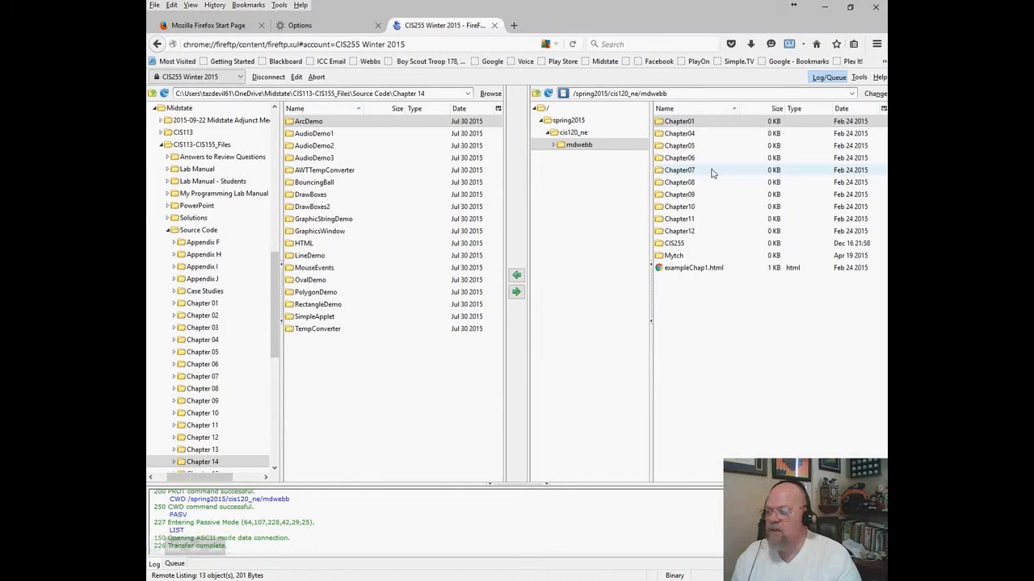
- Browse the remote pane from the root / into winter2015 and then cis255_nf
left_click(545, 111)
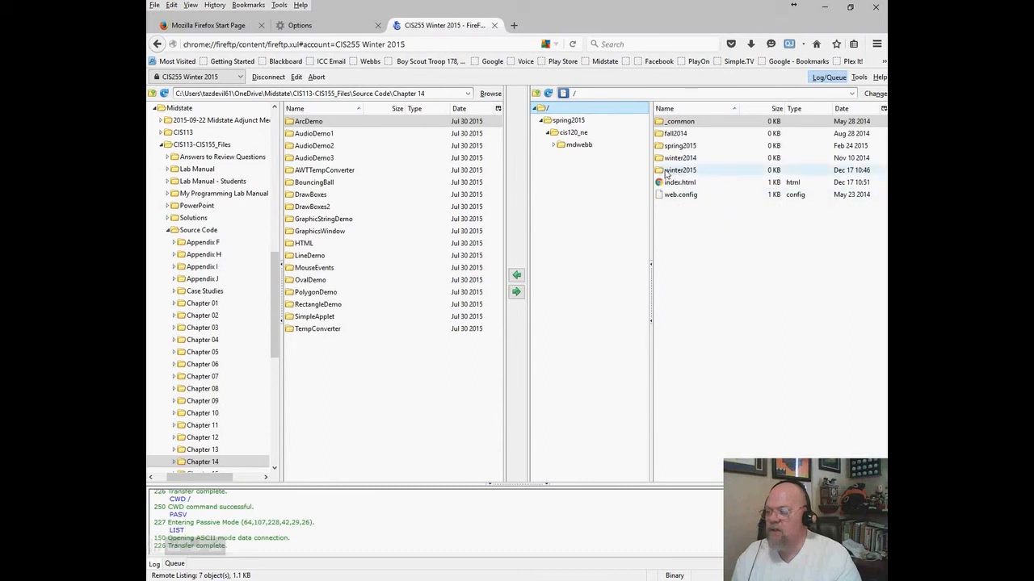
double_click(668, 172)
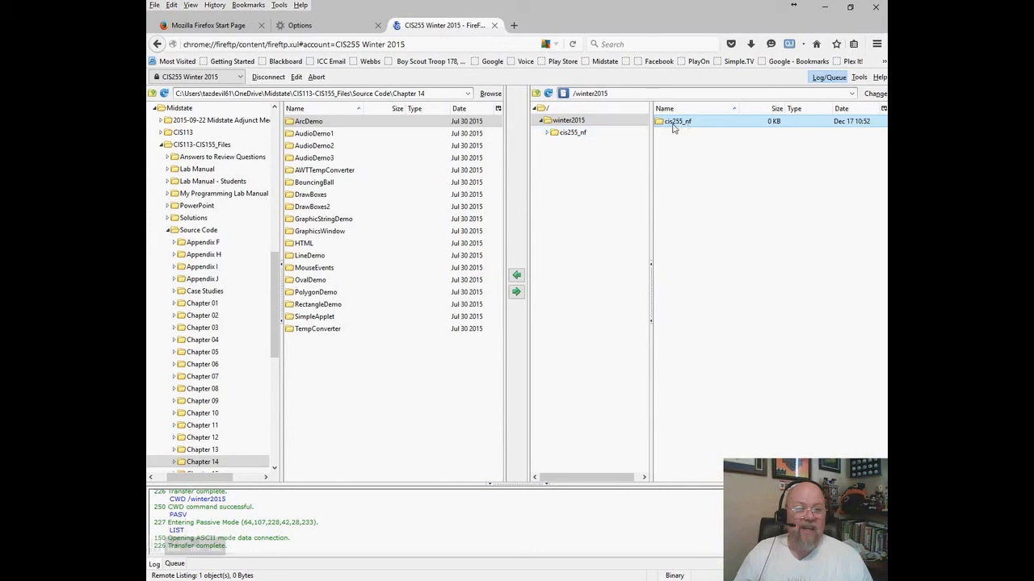
double_click(670, 121)
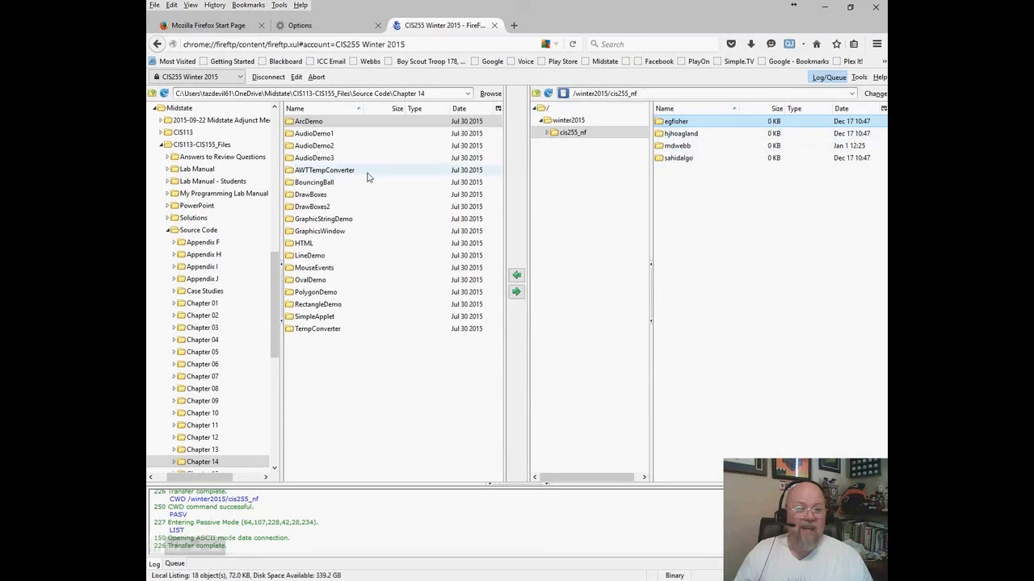
- In Edge, try loading the student server by typing 'stud' and dismiss the sign-in prompt
key("alt+Tab")
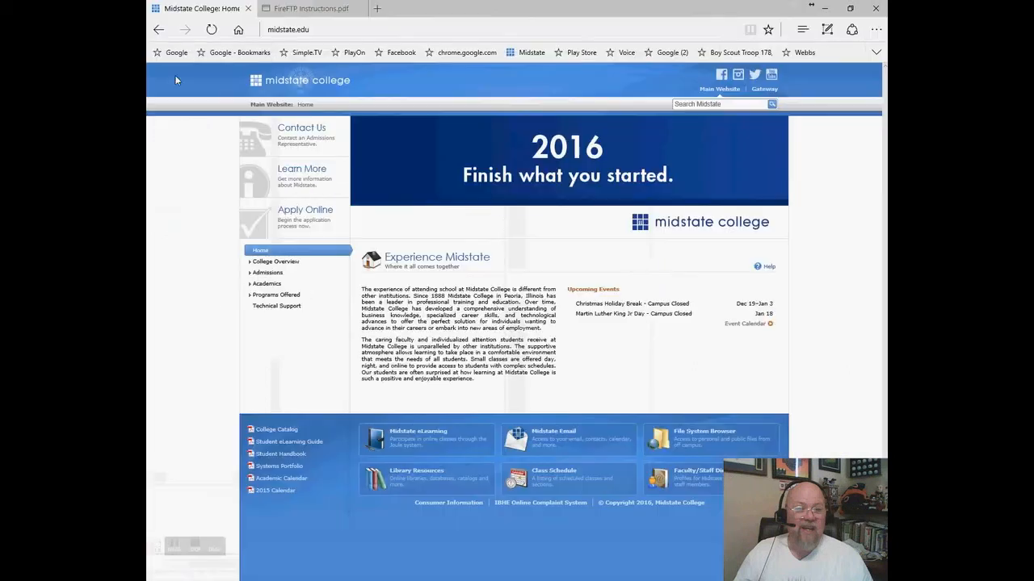
left_click(343, 32)
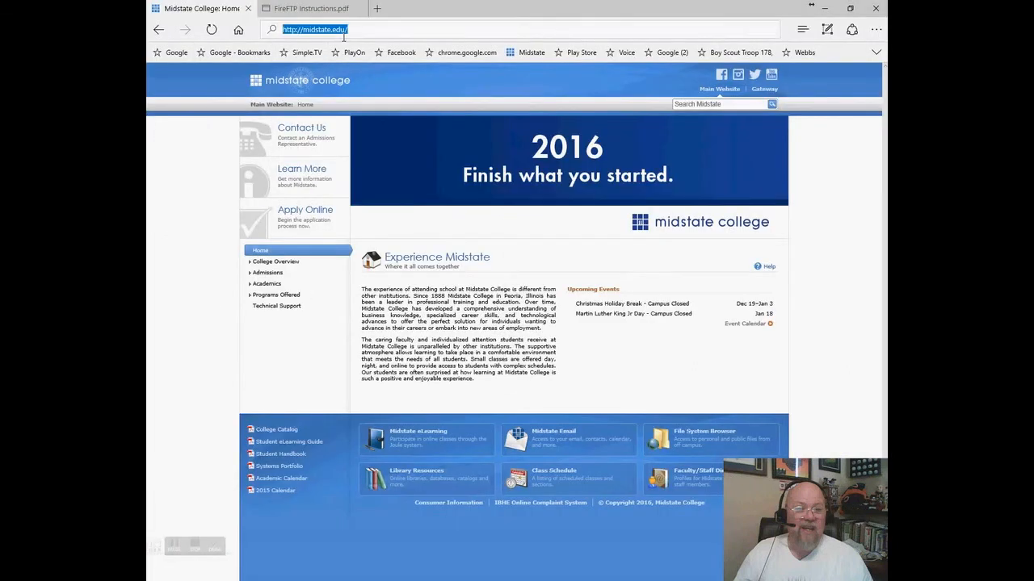
type("s")
key("BackSpace")
key("BackSpace")
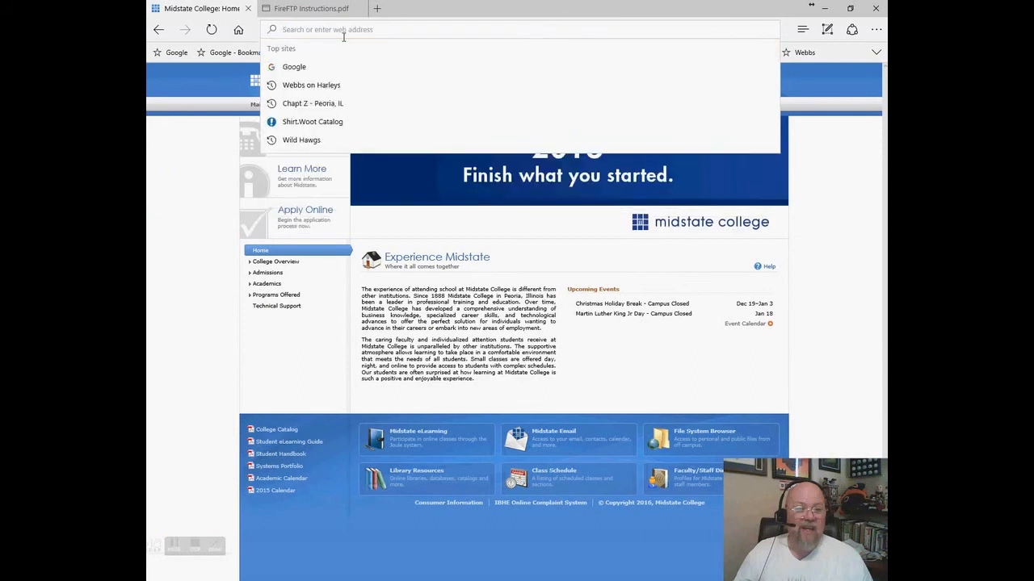
type("student.midstate.edu/")
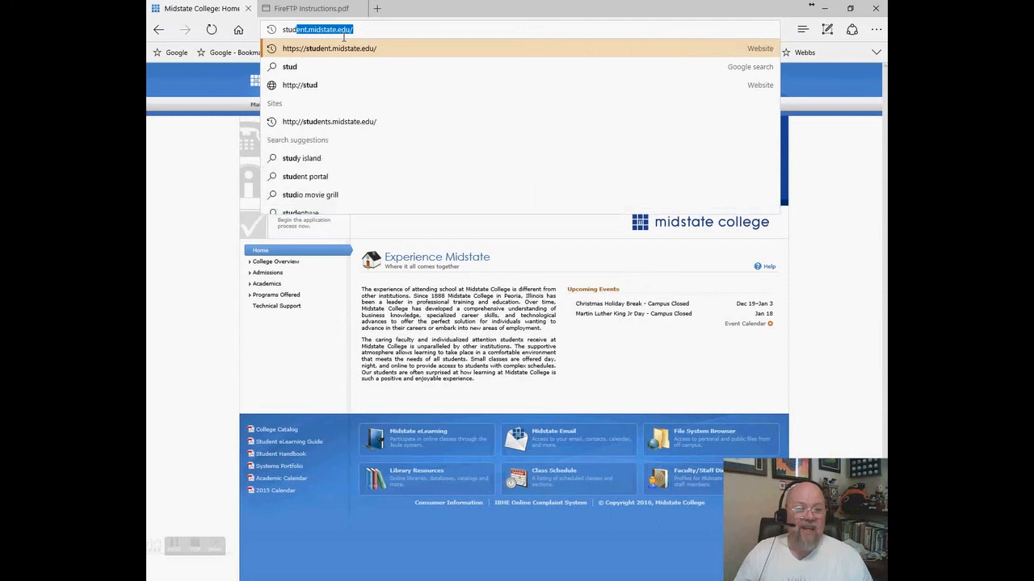
key("Return")
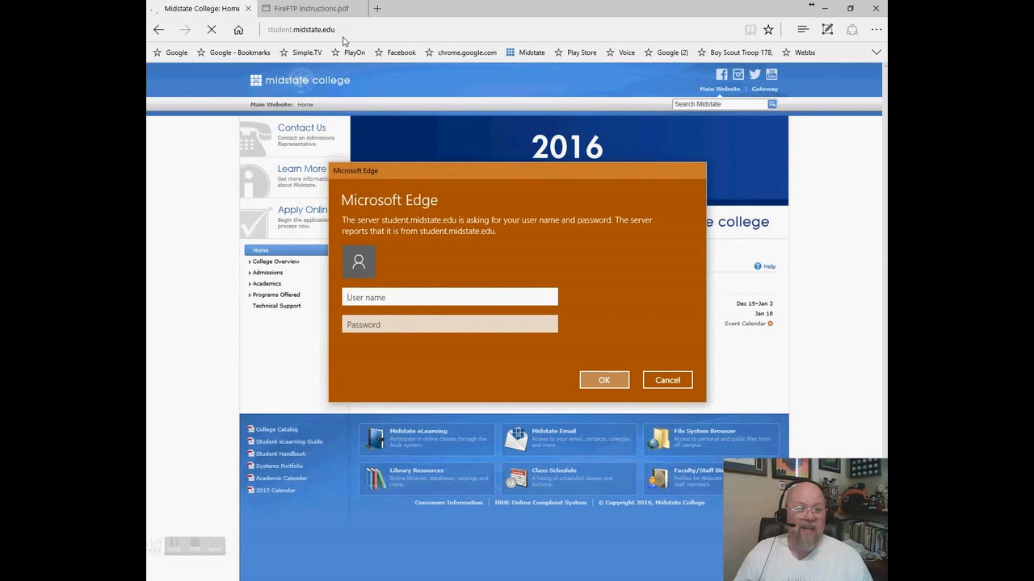
left_click(667, 380)
left_click(377, 30)
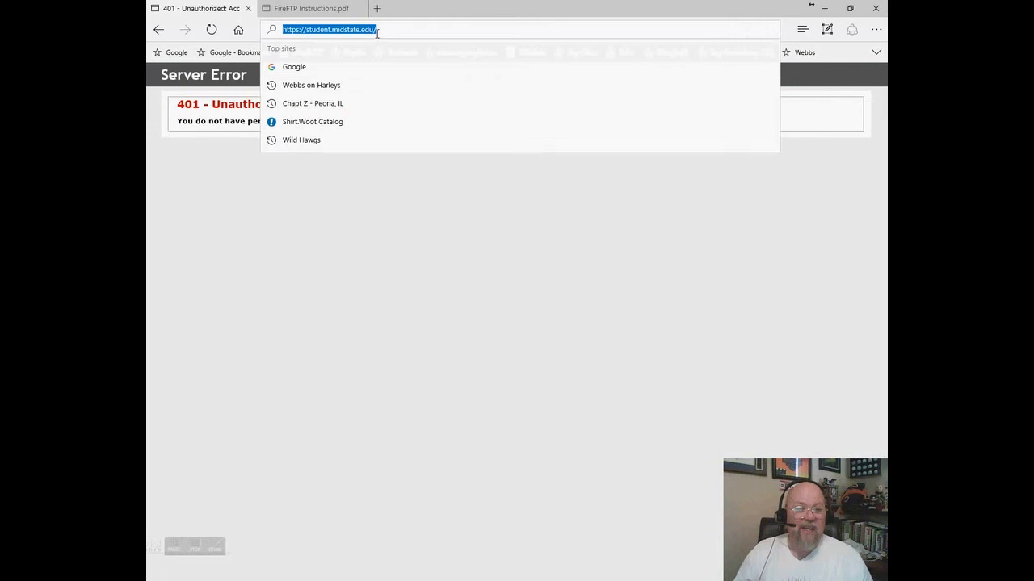
type("http")
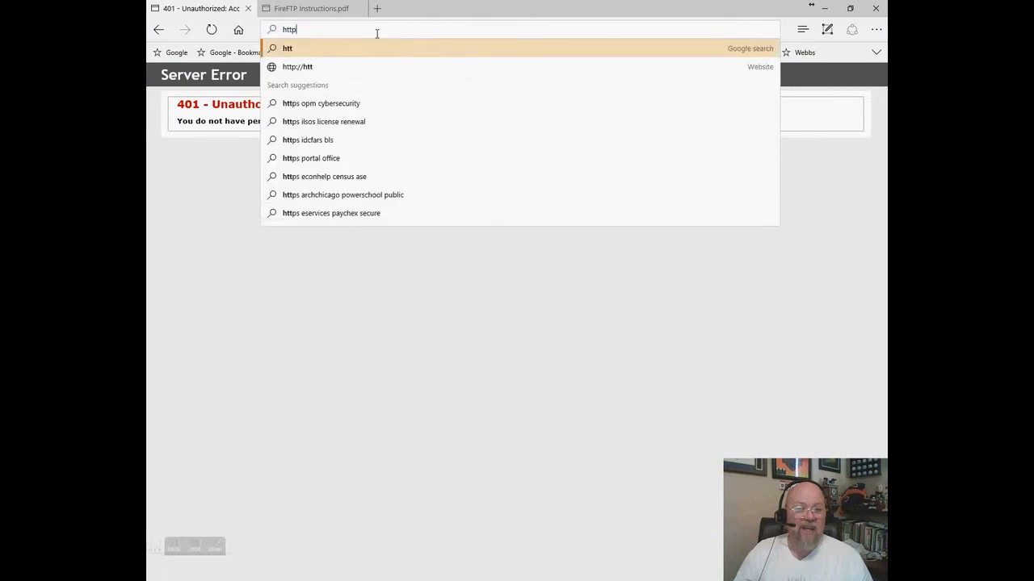
type("s")
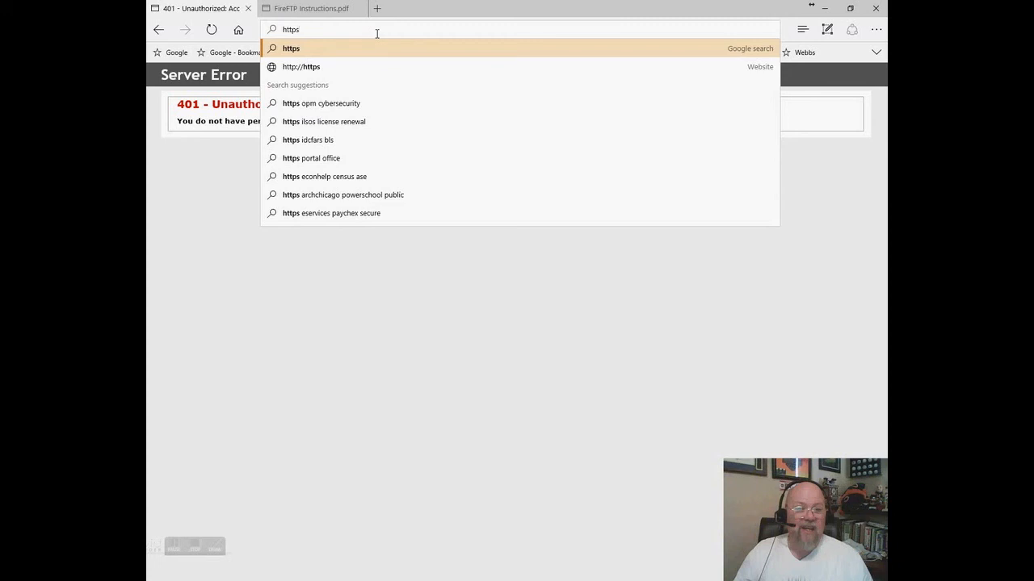
type(":")
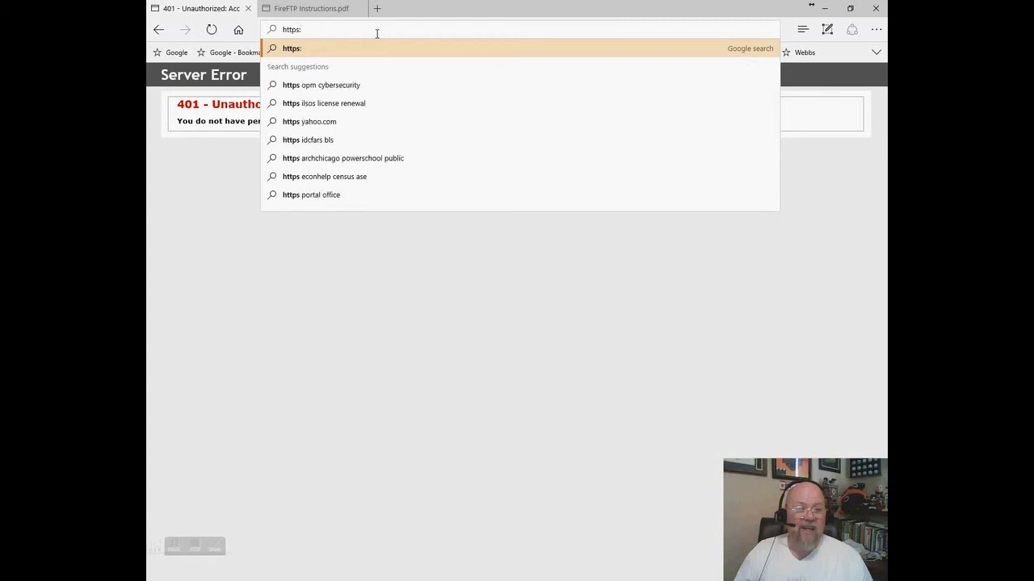
type("//s")
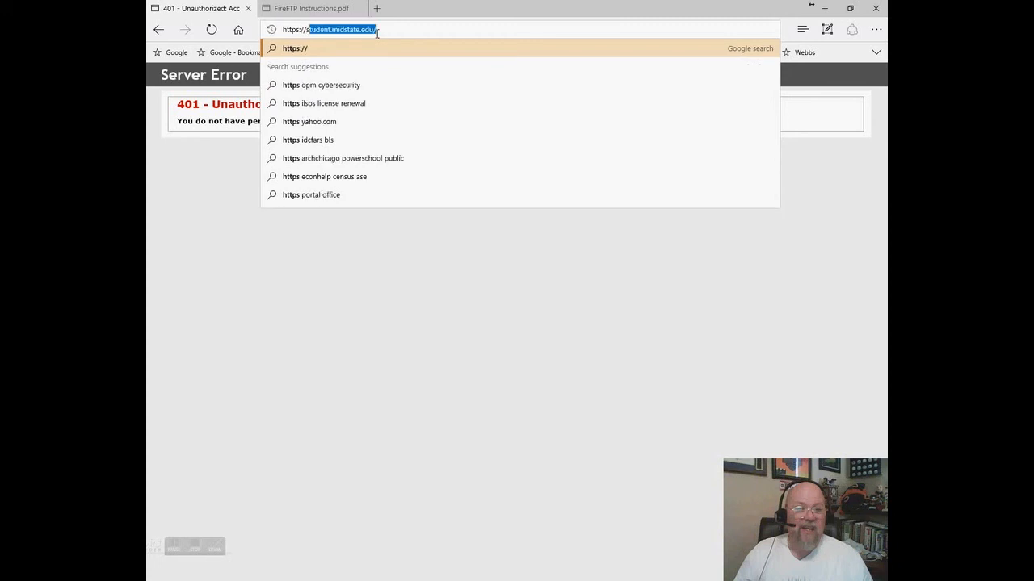
type("tu")
key("End")
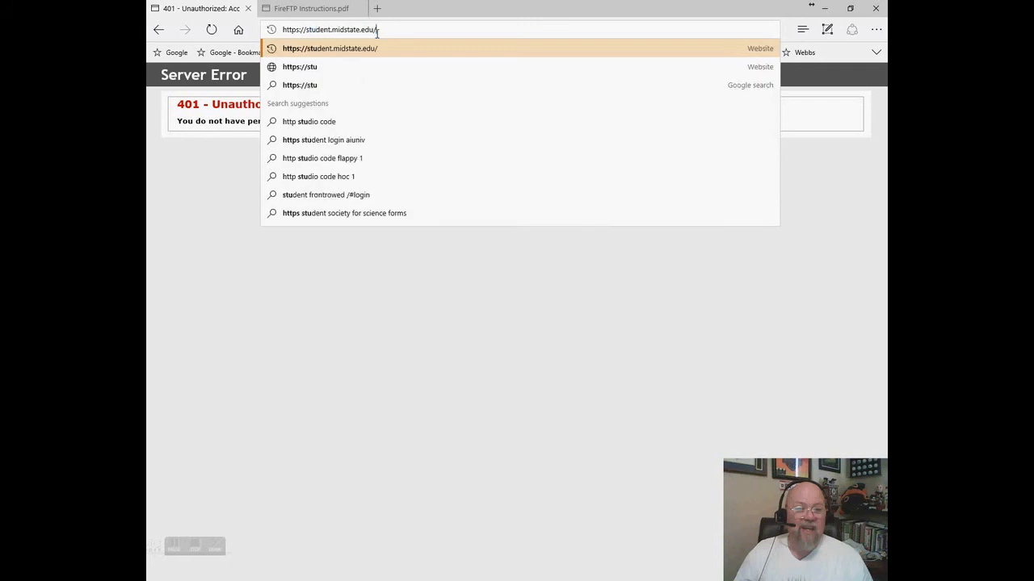
key("Return")
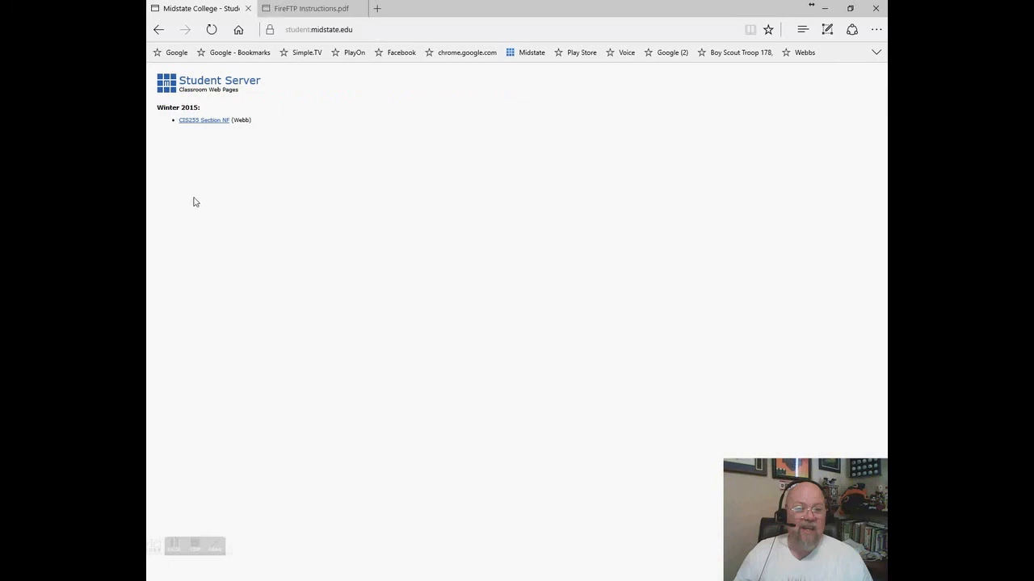
- Open CIS255 Section NF and sign in with the student user name and password
left_click(210, 122)
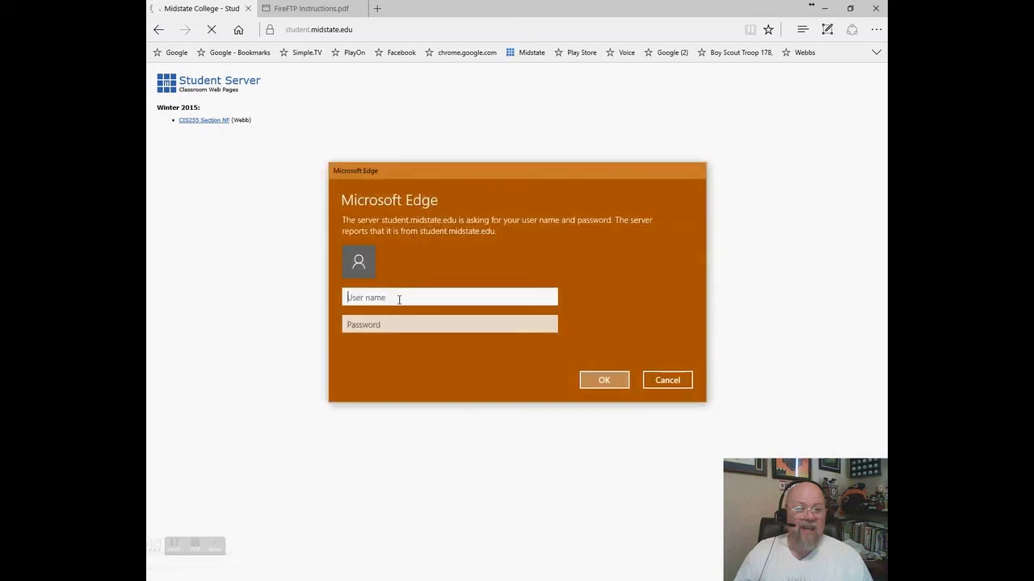
key("Tab")
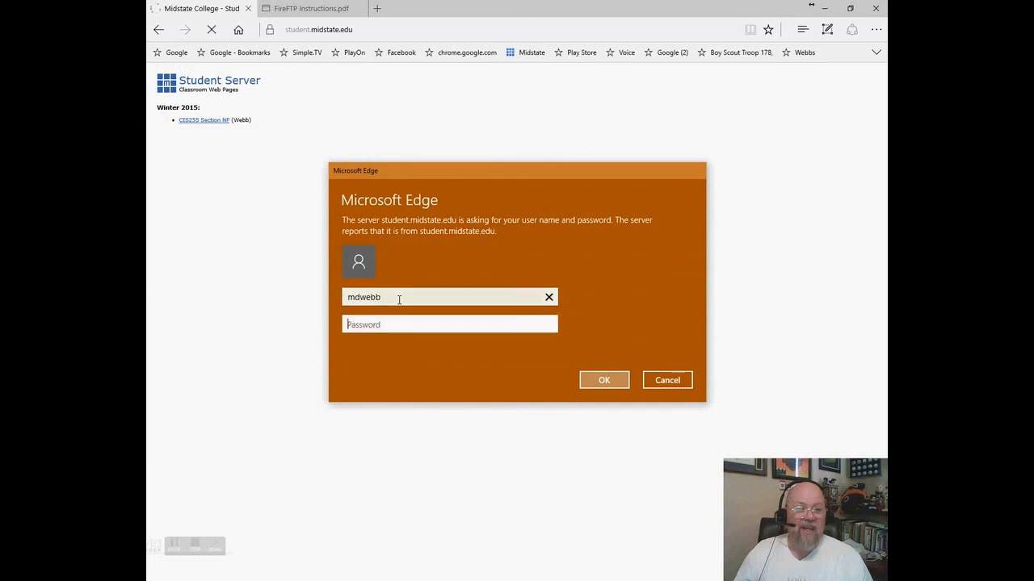
type("********")
key("Return")
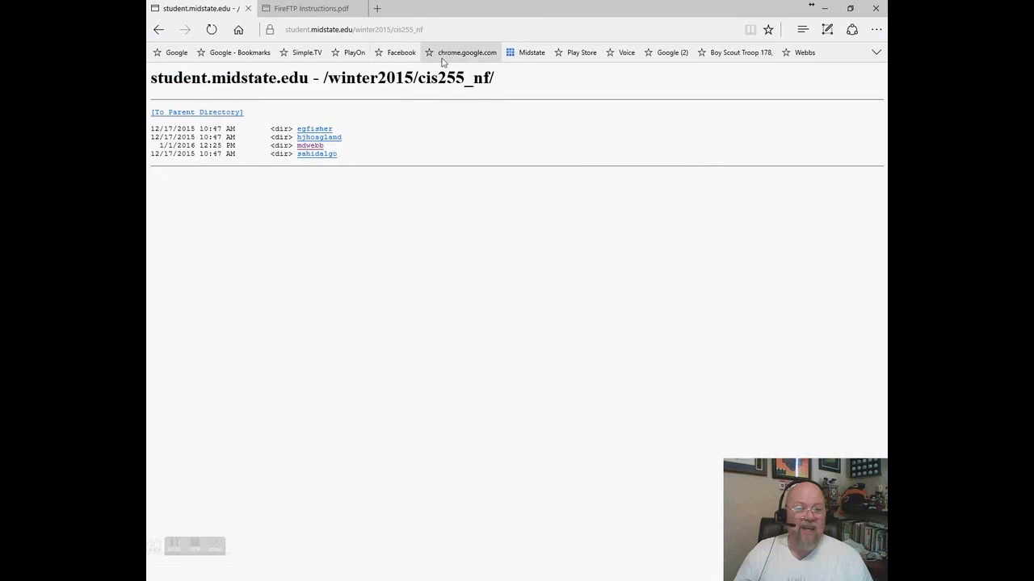
left_click(376, 30)
left_click(430, 32)
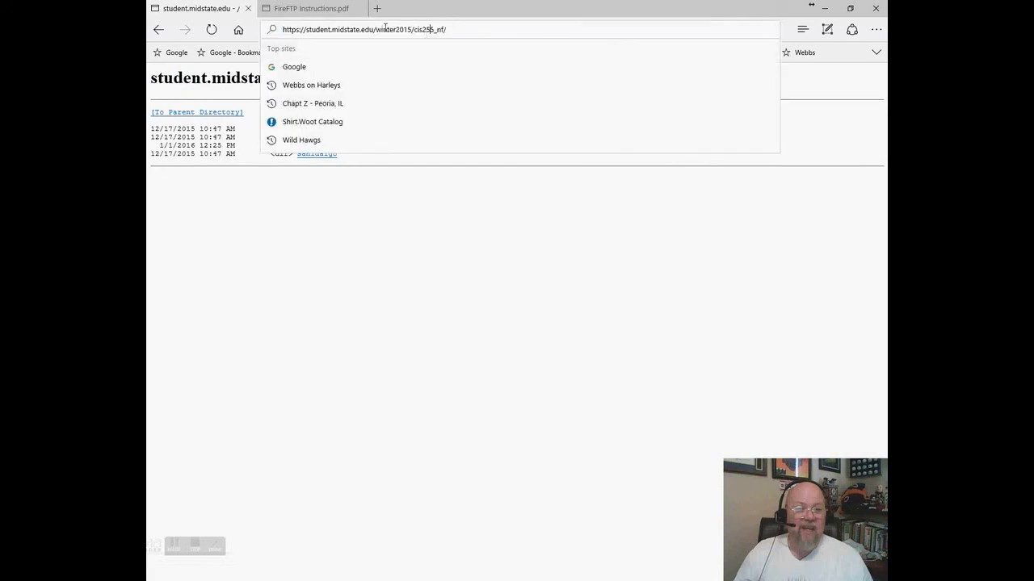
left_click_drag(377, 30, 514, 29)
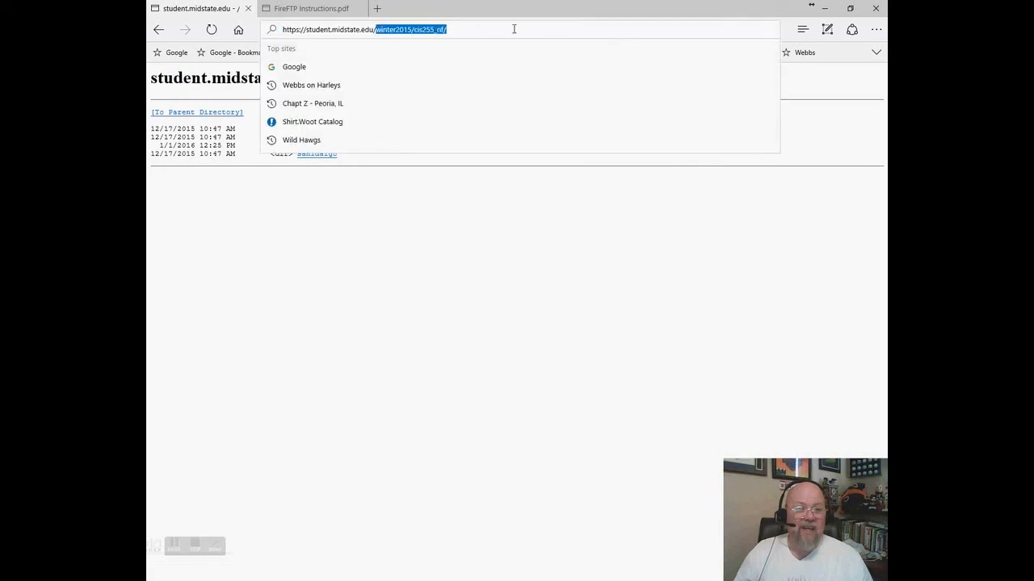
key("BackSpace")
key("Return")
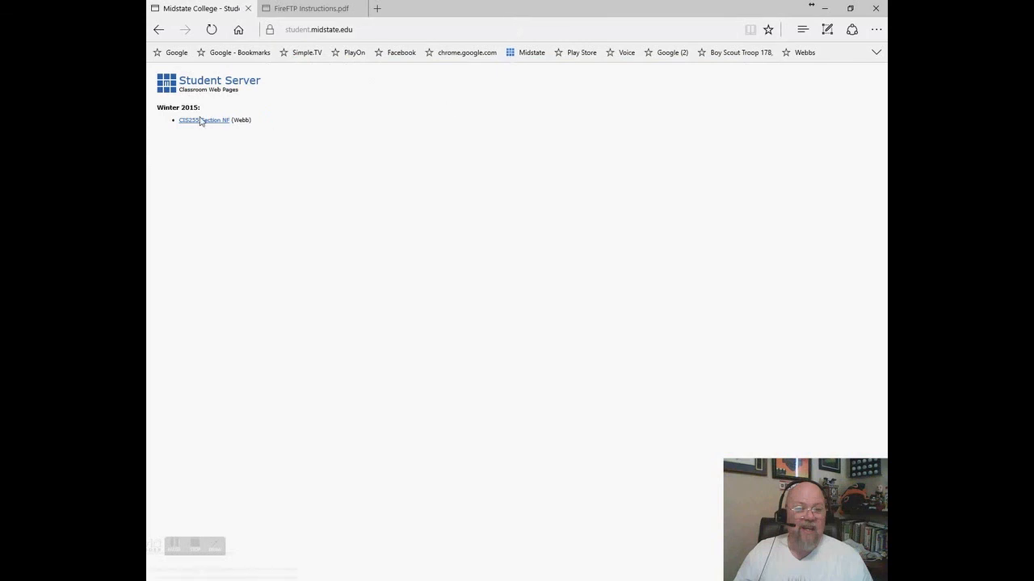
left_click(198, 123)
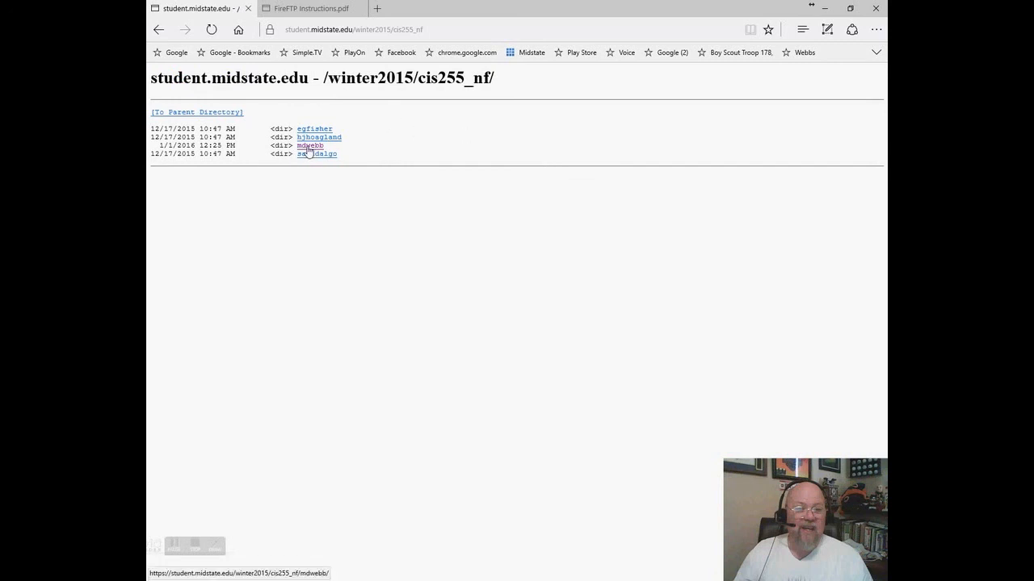
left_click(309, 152)
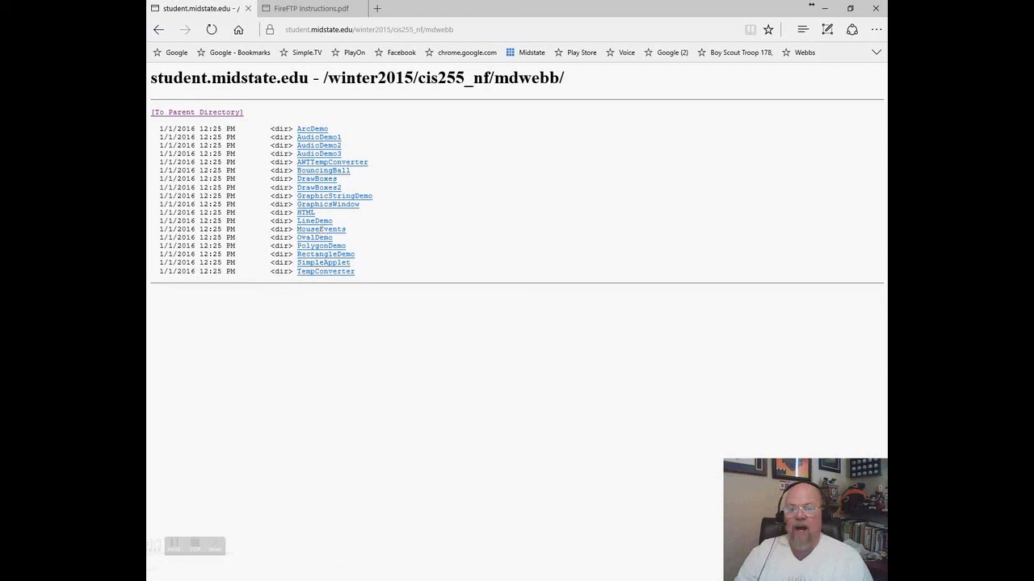
key("alt+Tab")
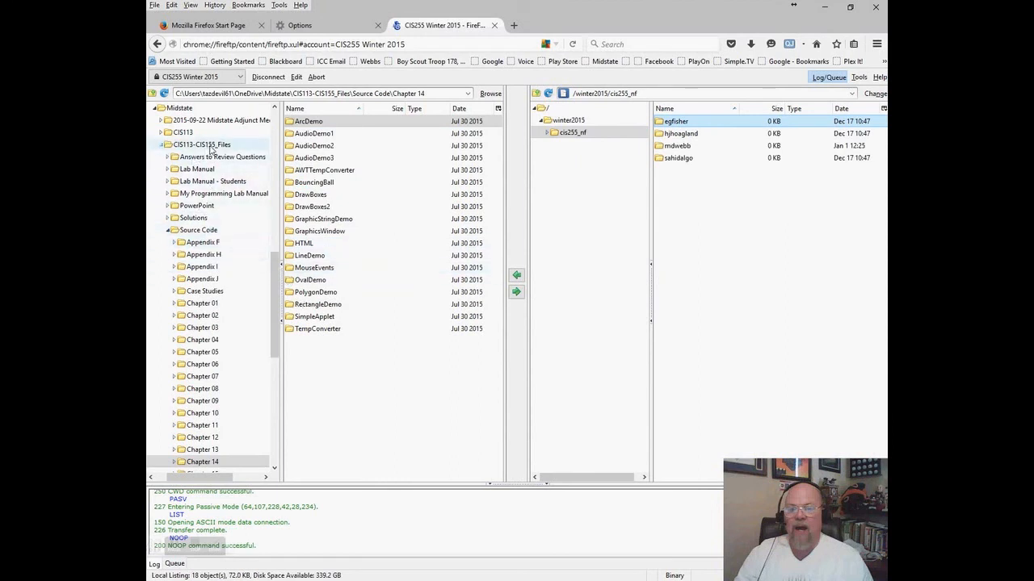
left_click(208, 462)
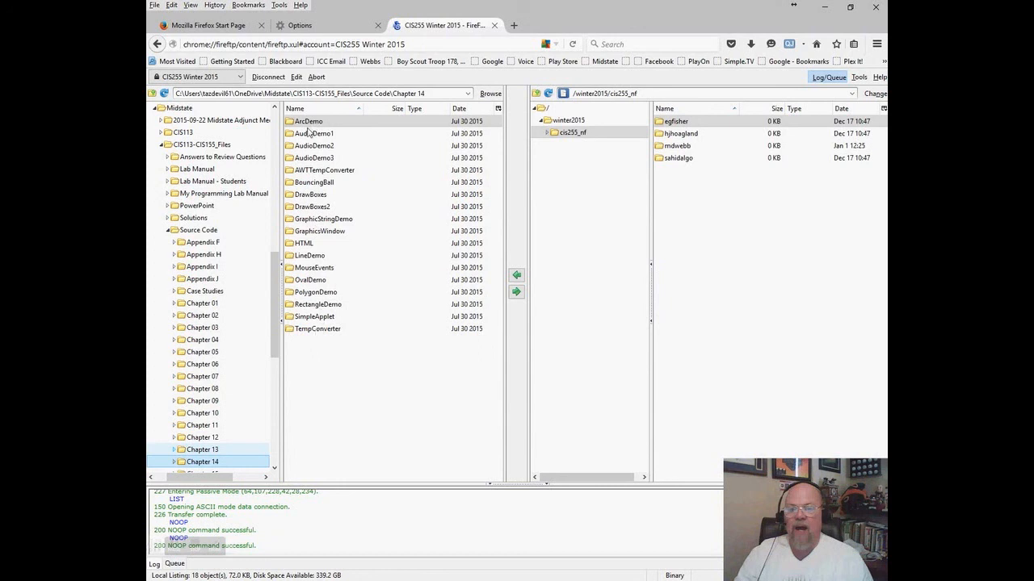
left_click_drag(395, 240, 392, 219)
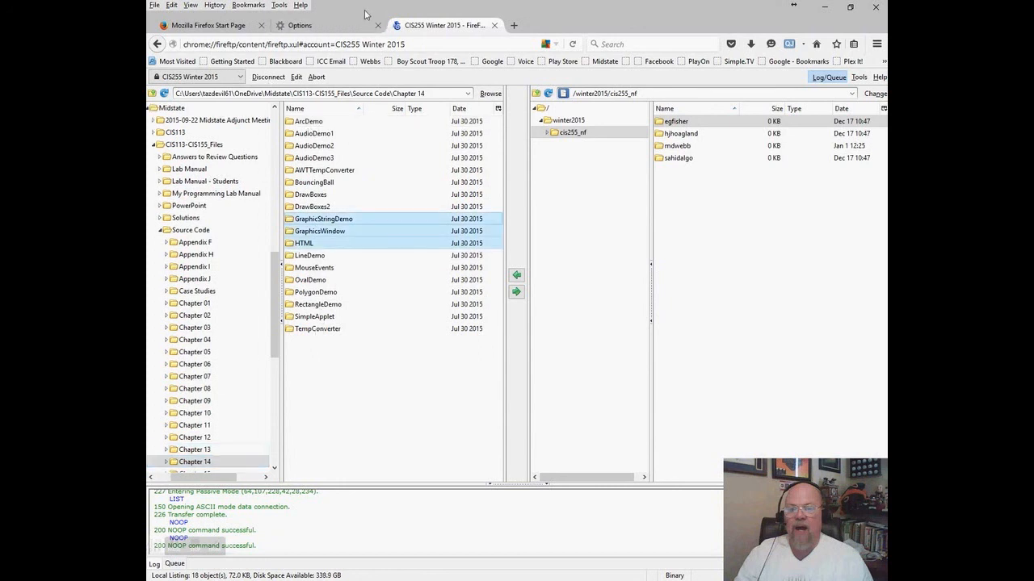
left_click(317, 123)
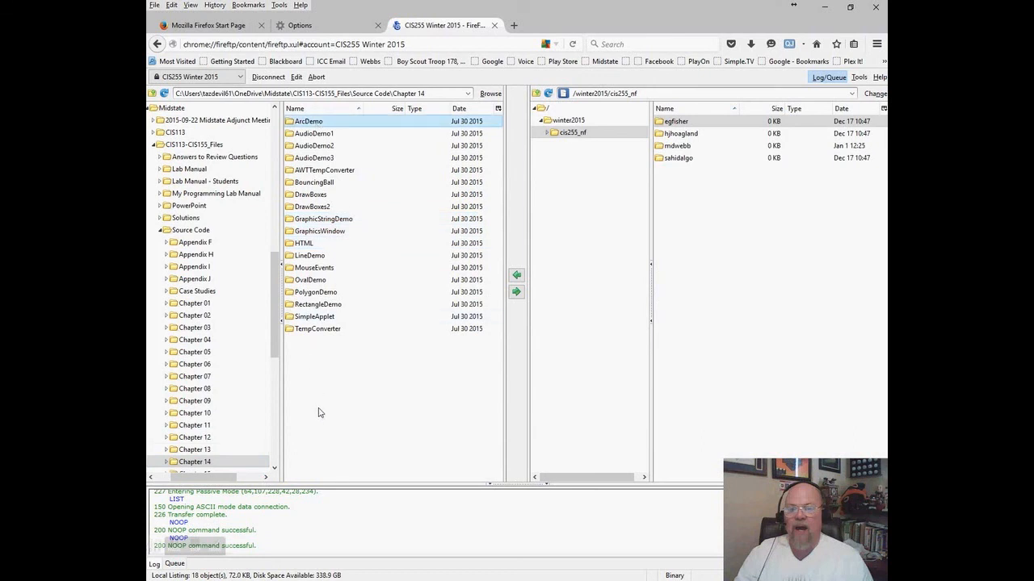
left_click(317, 330, "shift")
left_click(675, 146)
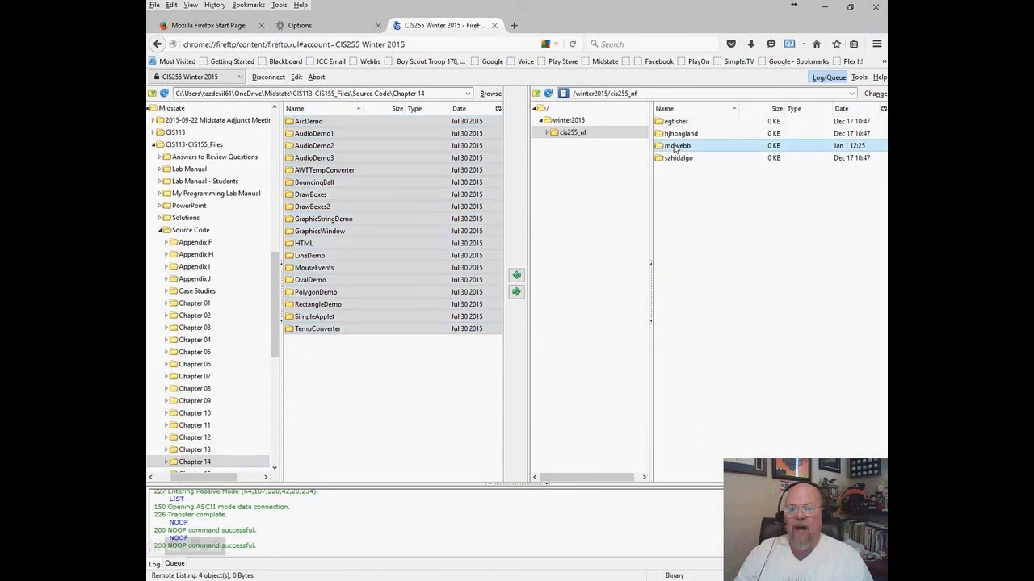
double_click(675, 146)
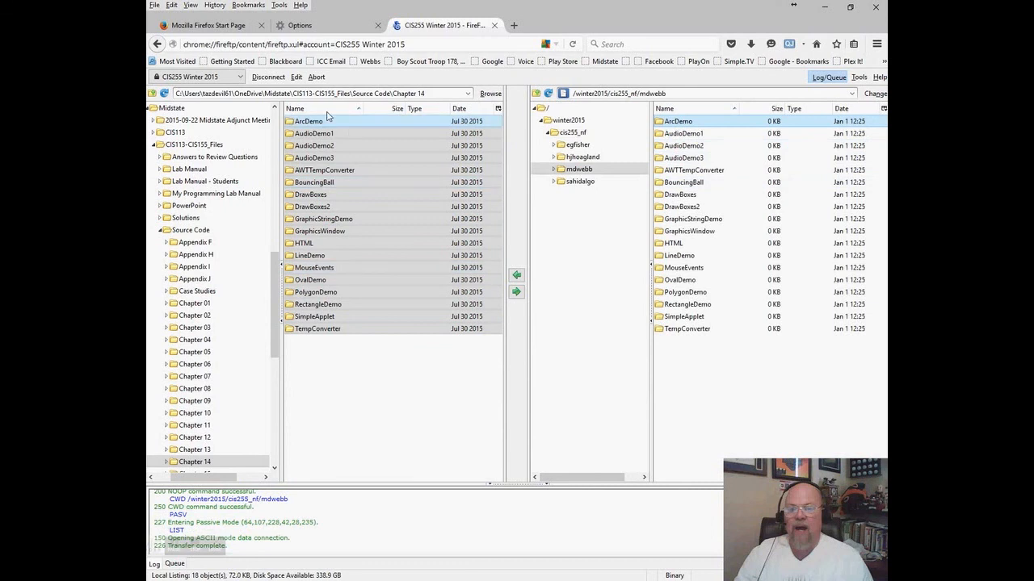